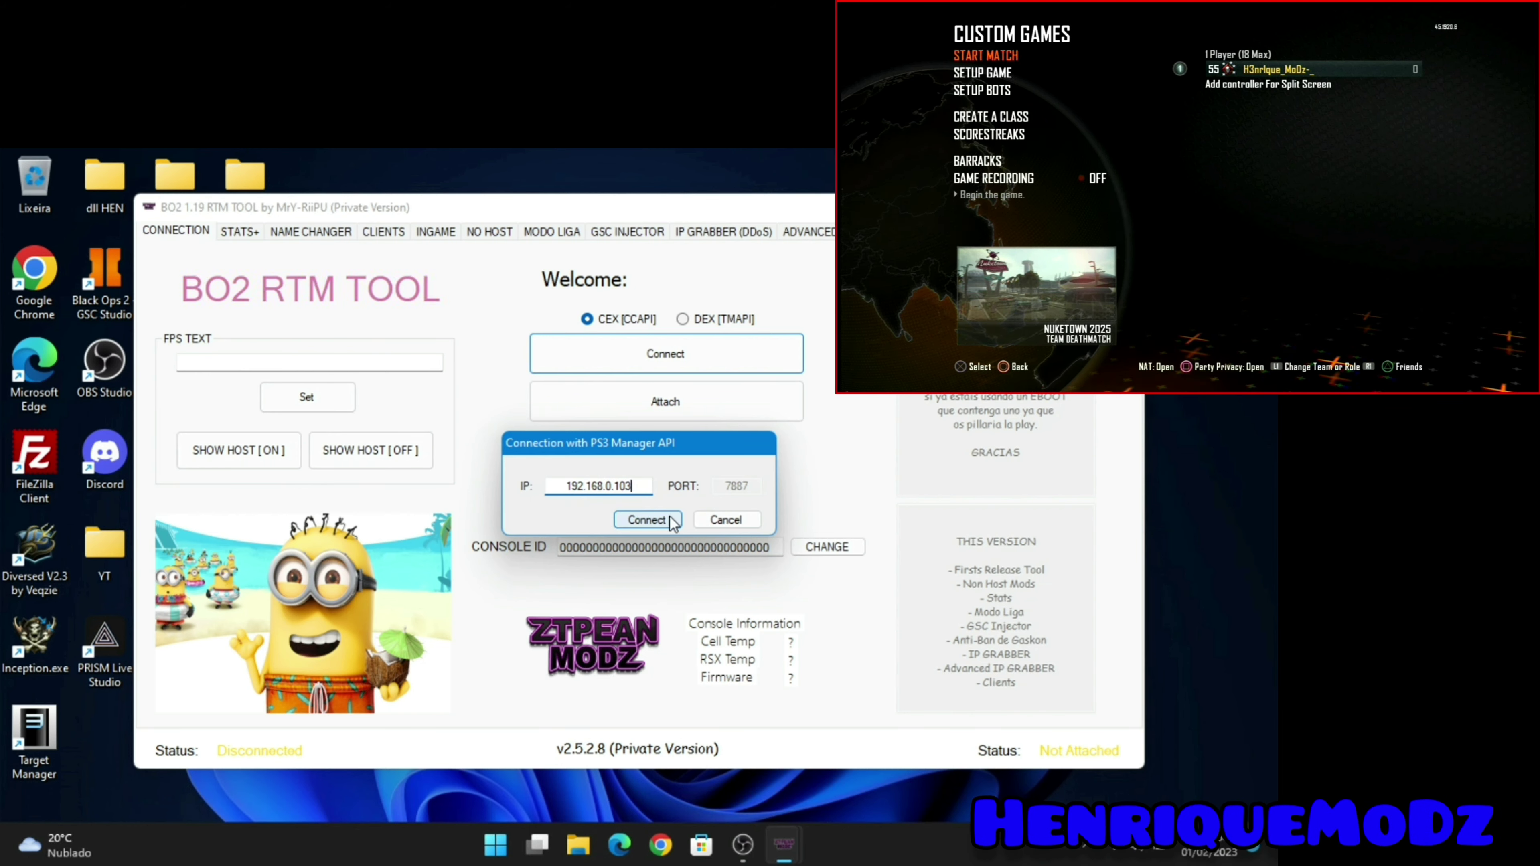
- Connect to the PS3 at 192.168.0.103 and attach to the 01030200_main_EBOOT.BIN process
click(654, 521)
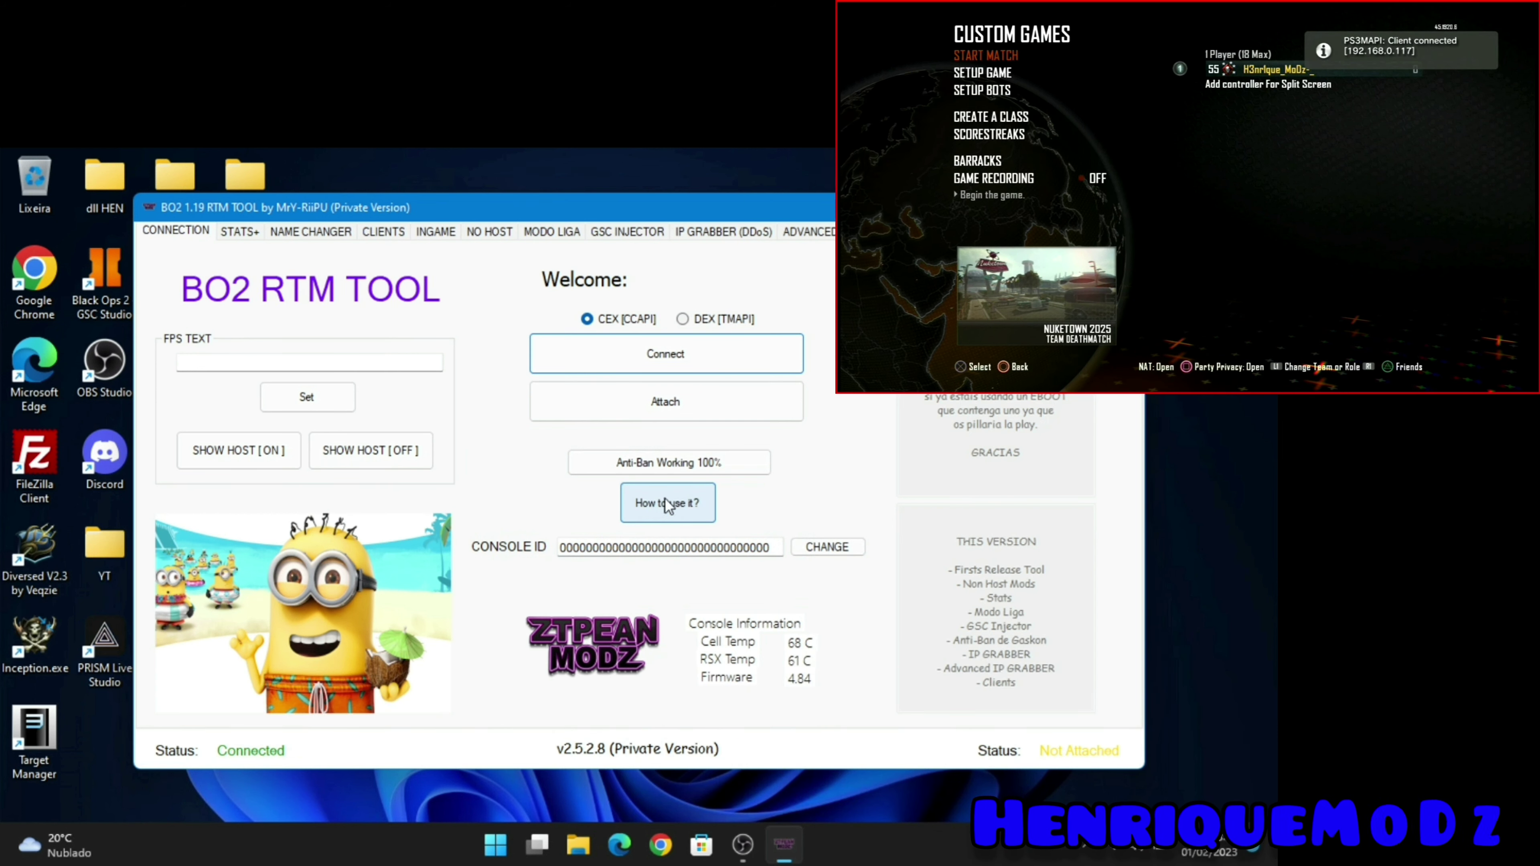
click(671, 404)
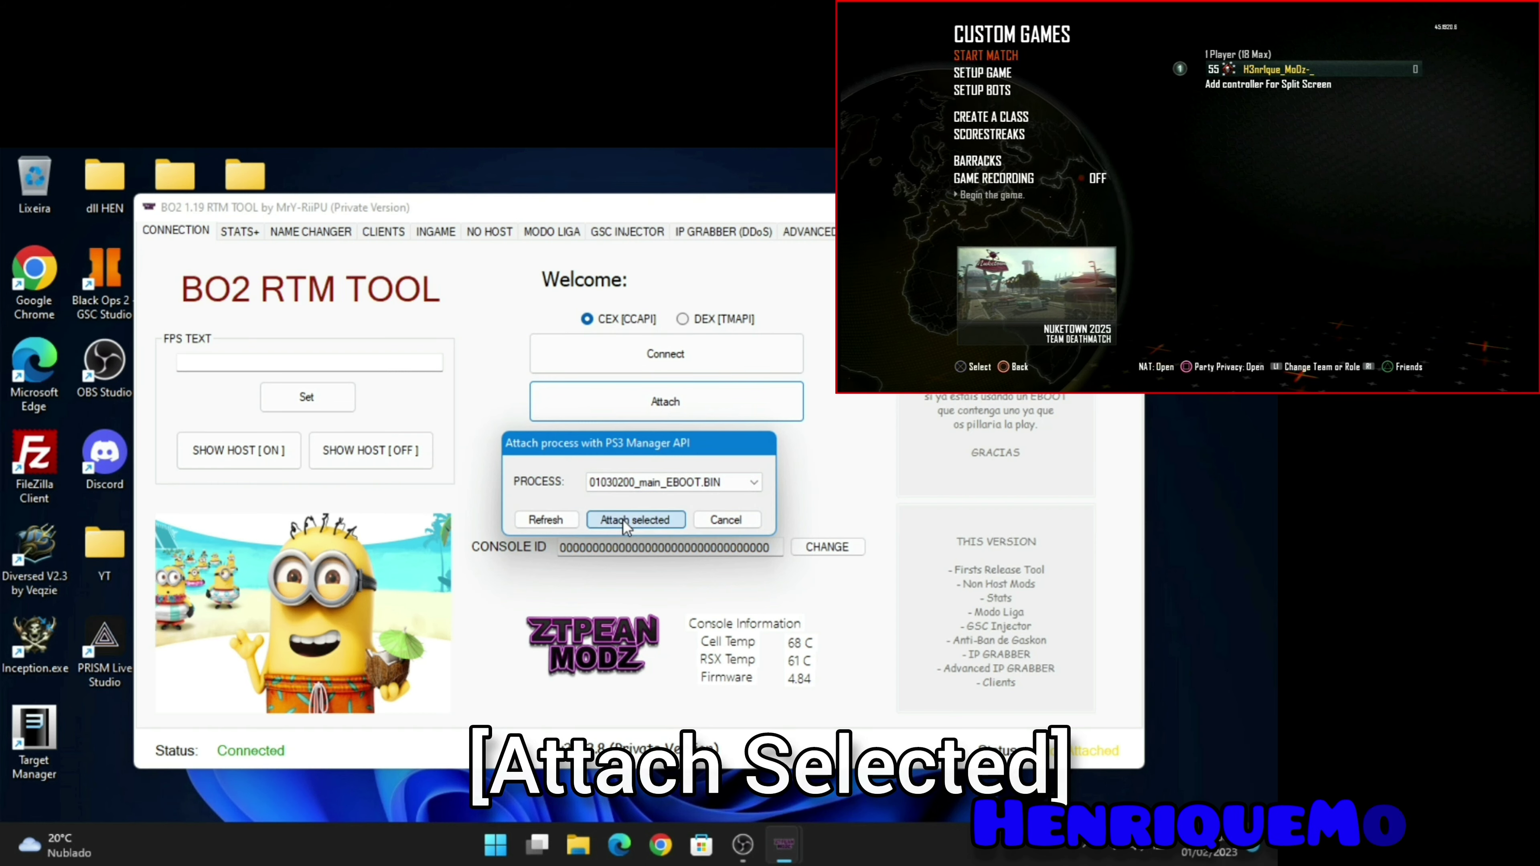
click(623, 521)
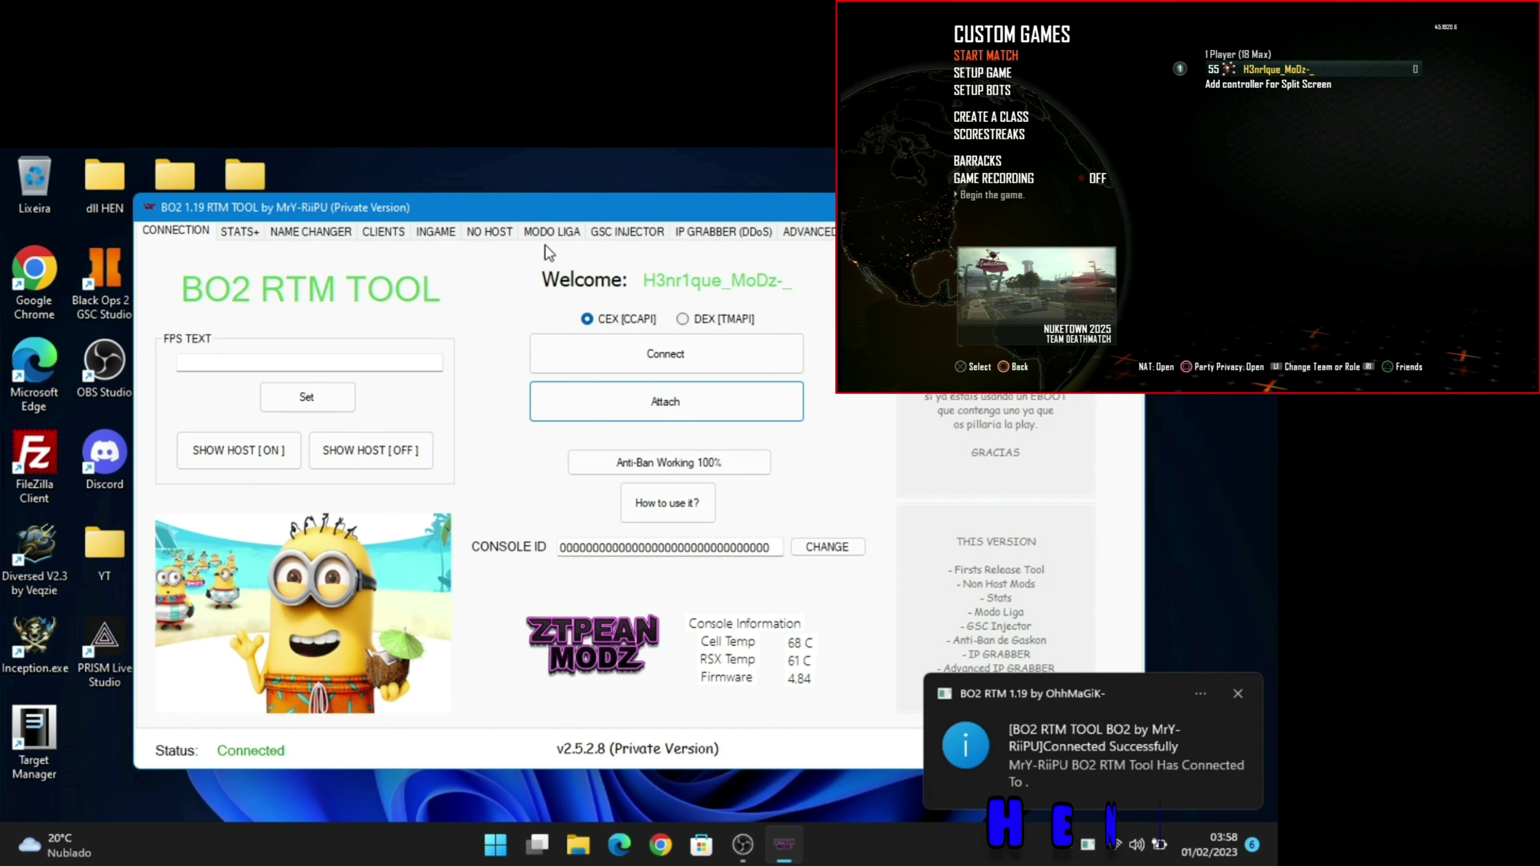
- Set the GSC injector's path to override to Default Multiplayer
click(623, 231)
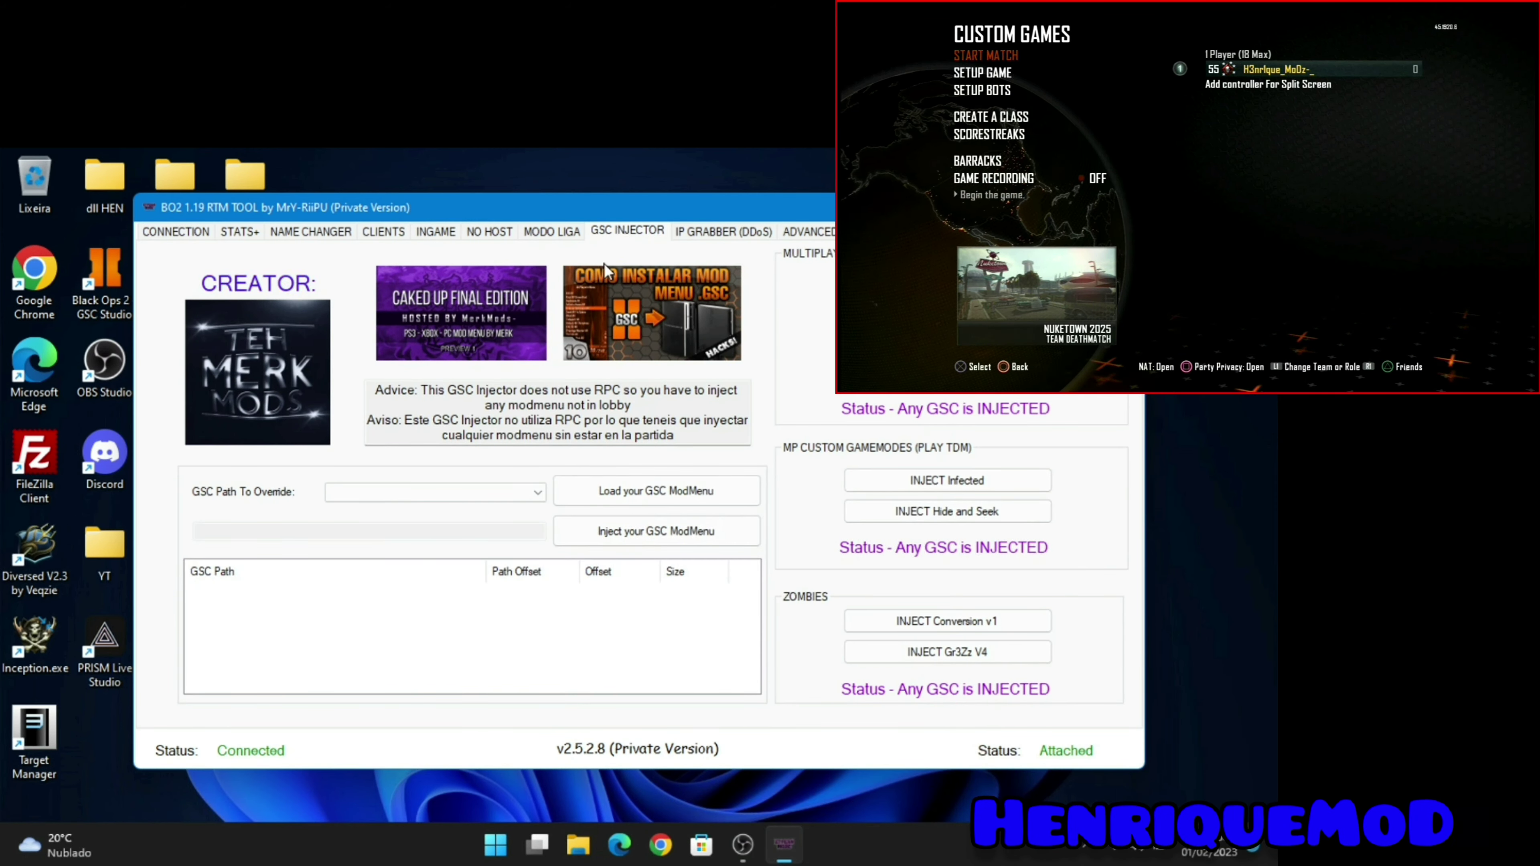
click(538, 492)
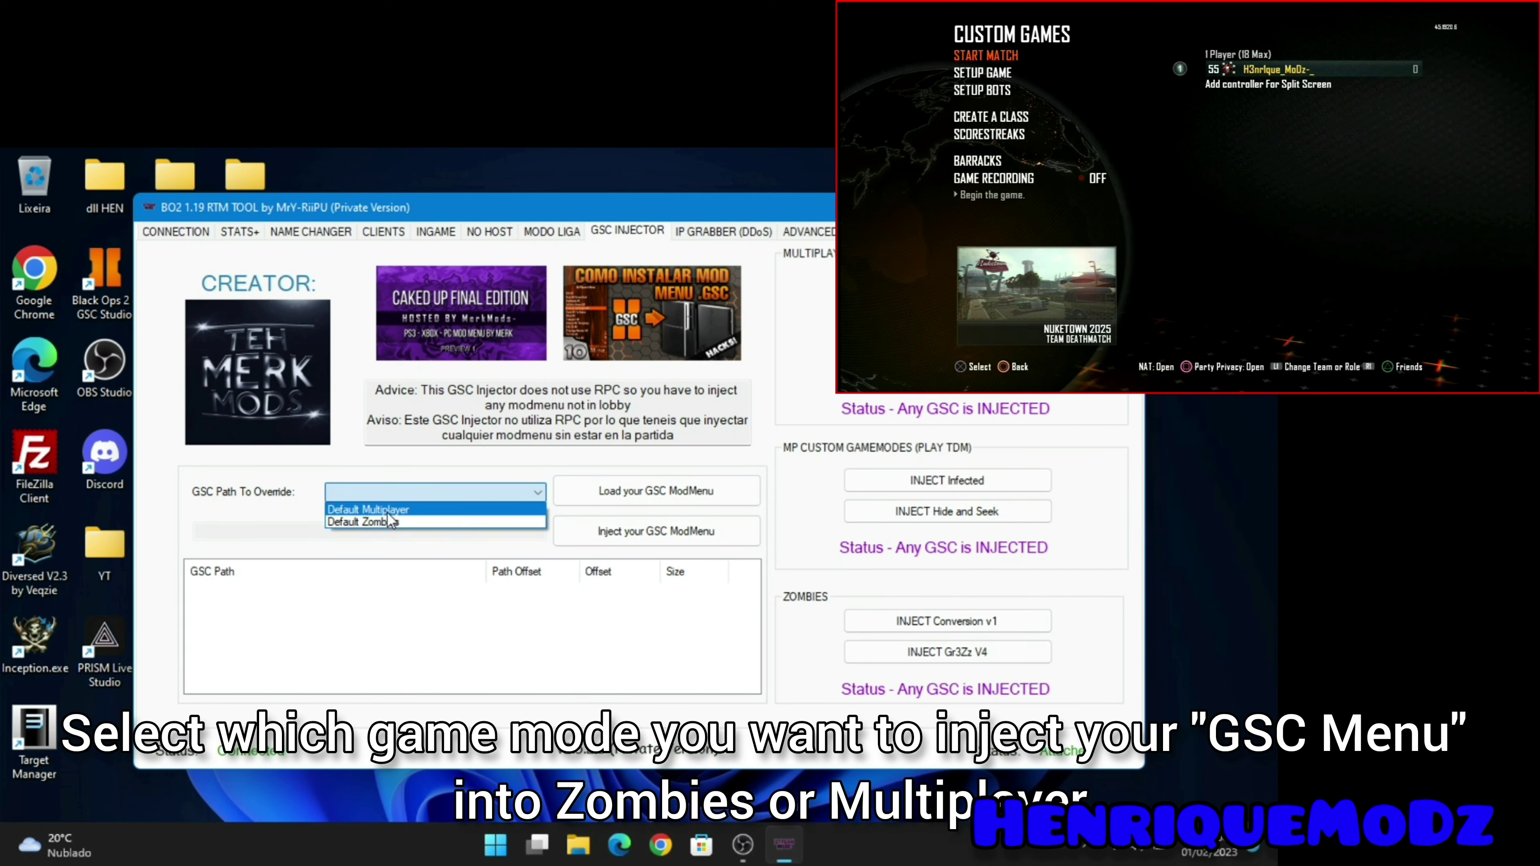
click(400, 509)
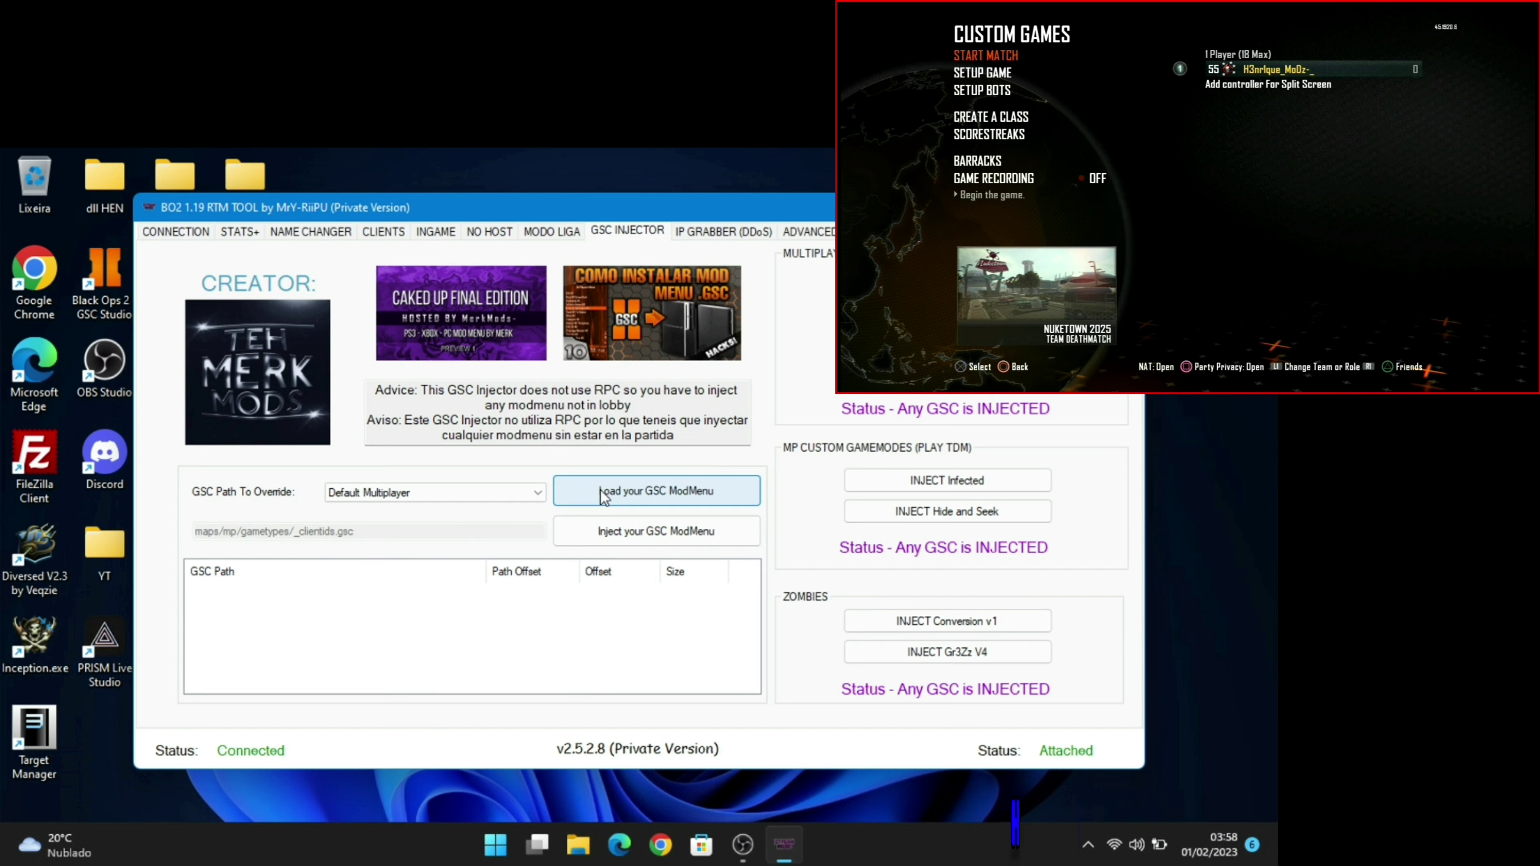
- Load _clientids.gsc from the desktop folder BatMan V7\BatMan V7\GSC\Xbox & PS3\BatManV7\maps\mp and inject it as the GSC mod menu
click(651, 495)
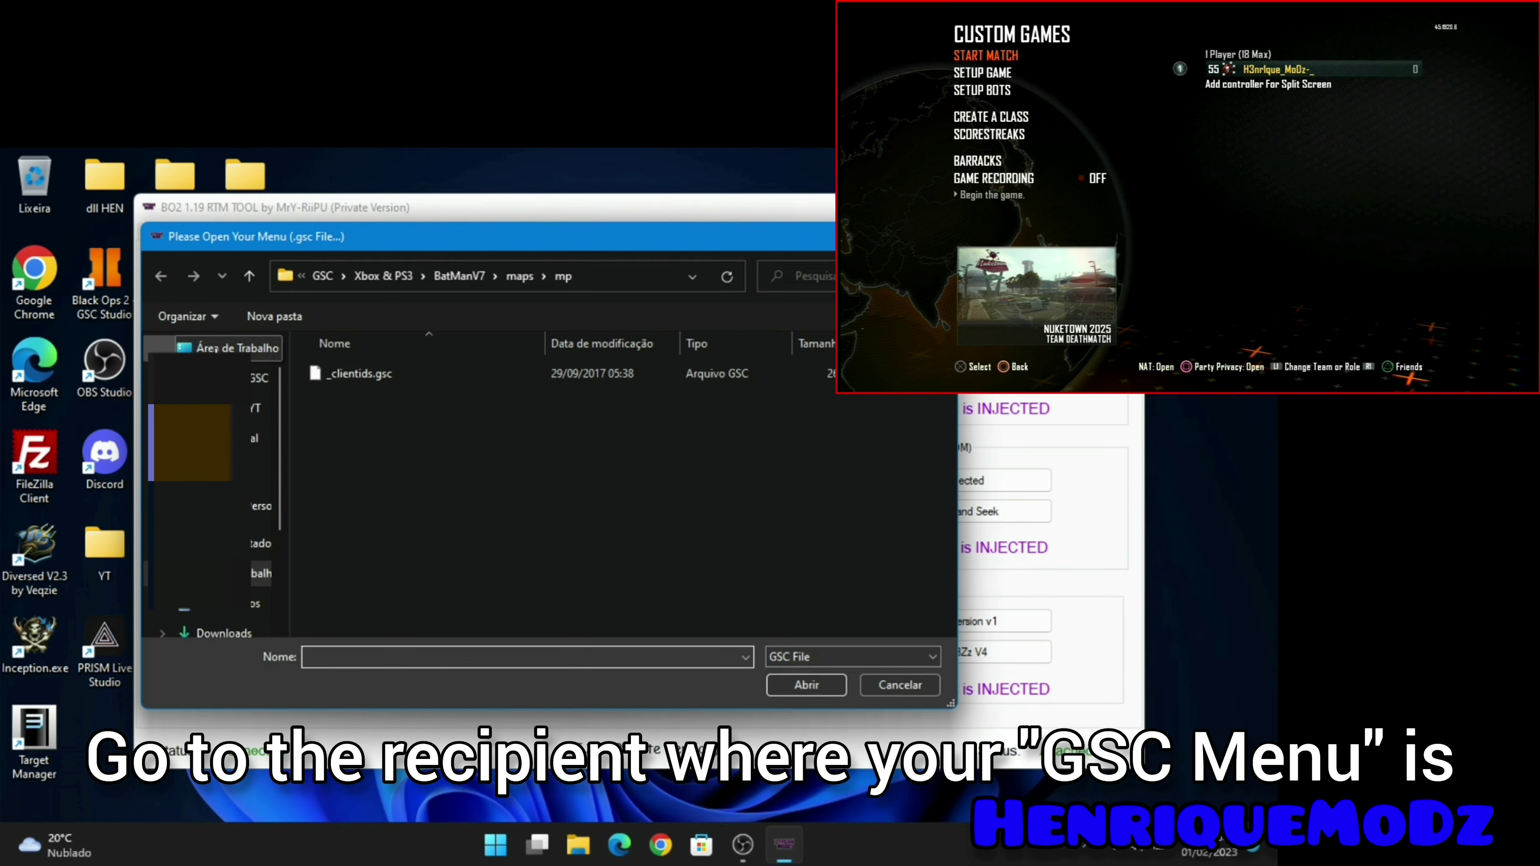
click(215, 348)
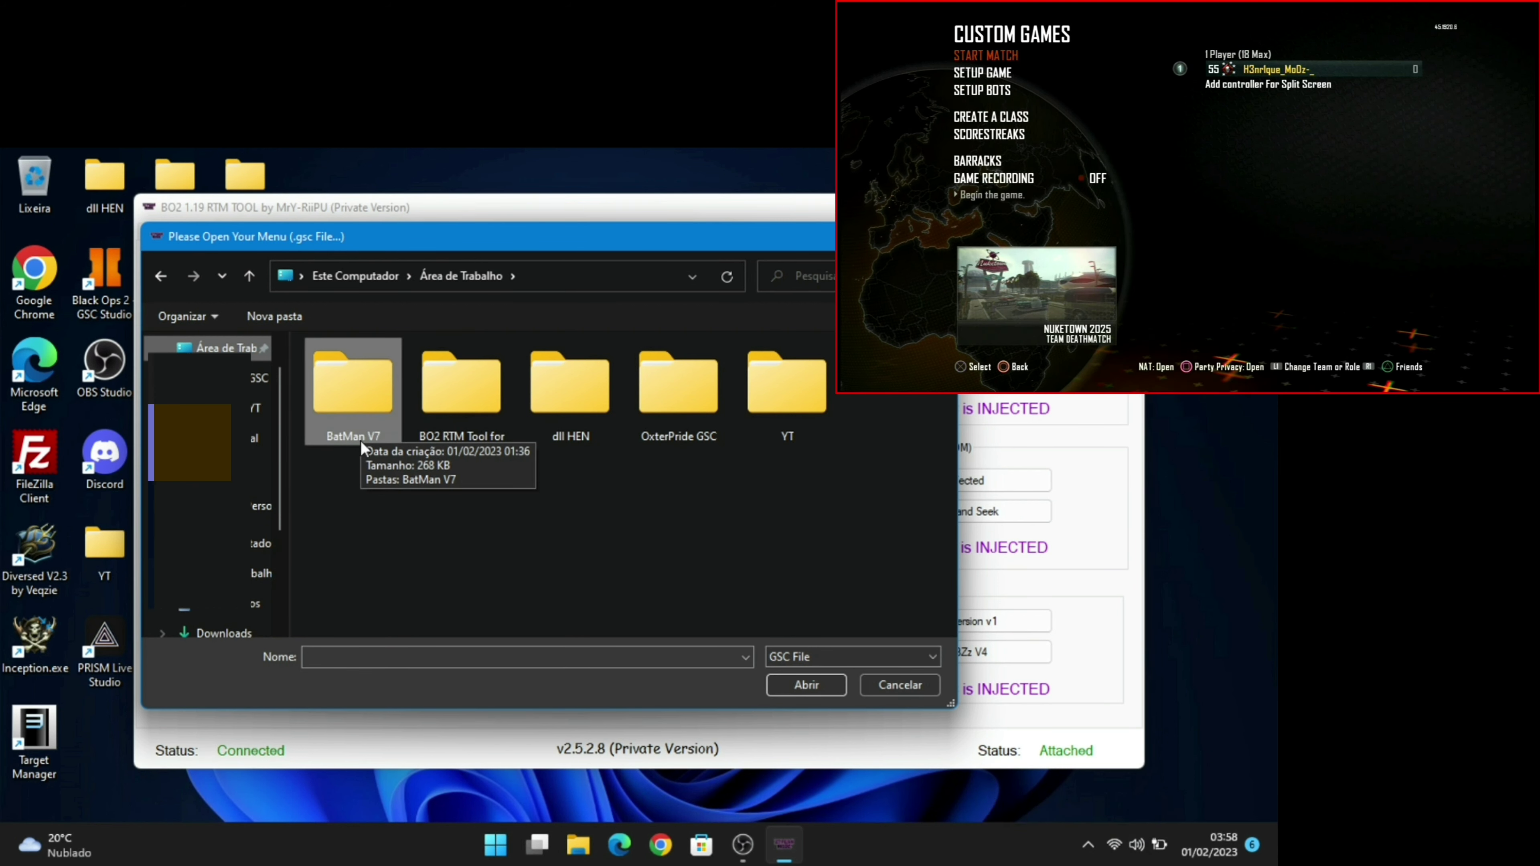
double_click(348, 421)
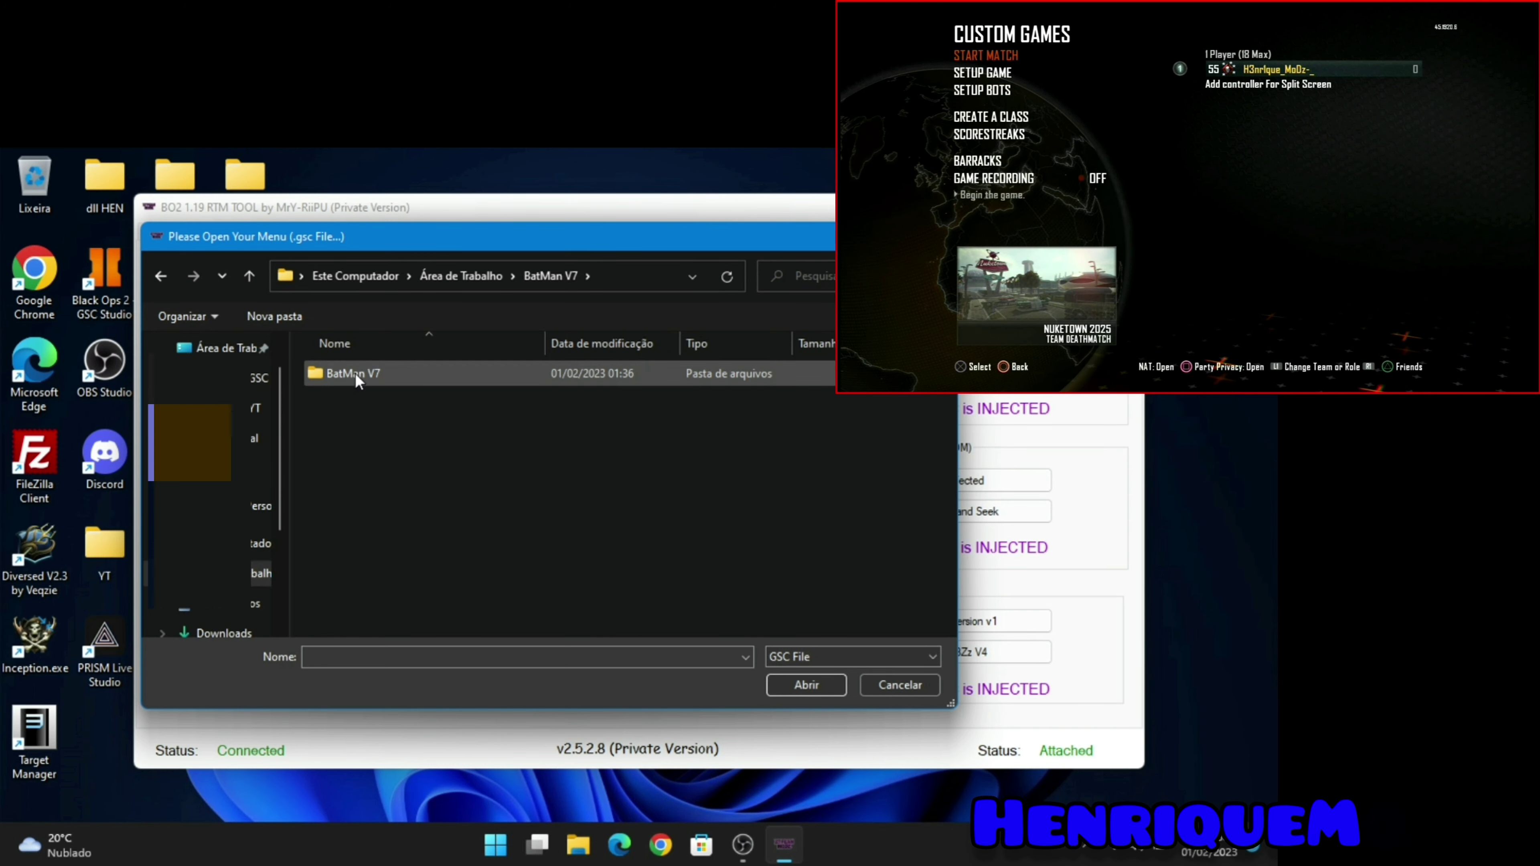
double_click(379, 370)
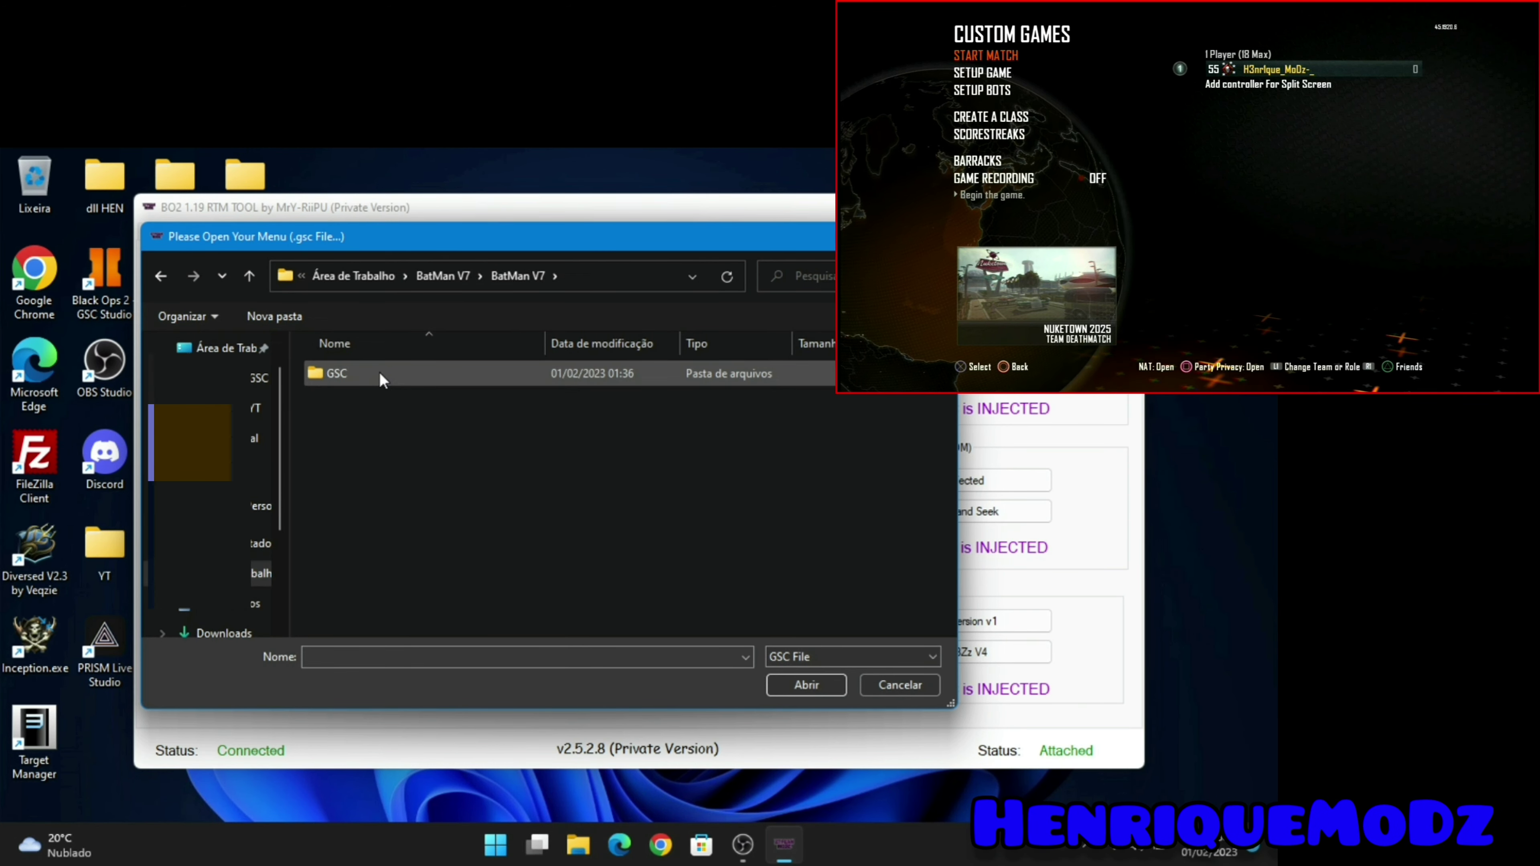
double_click(365, 369)
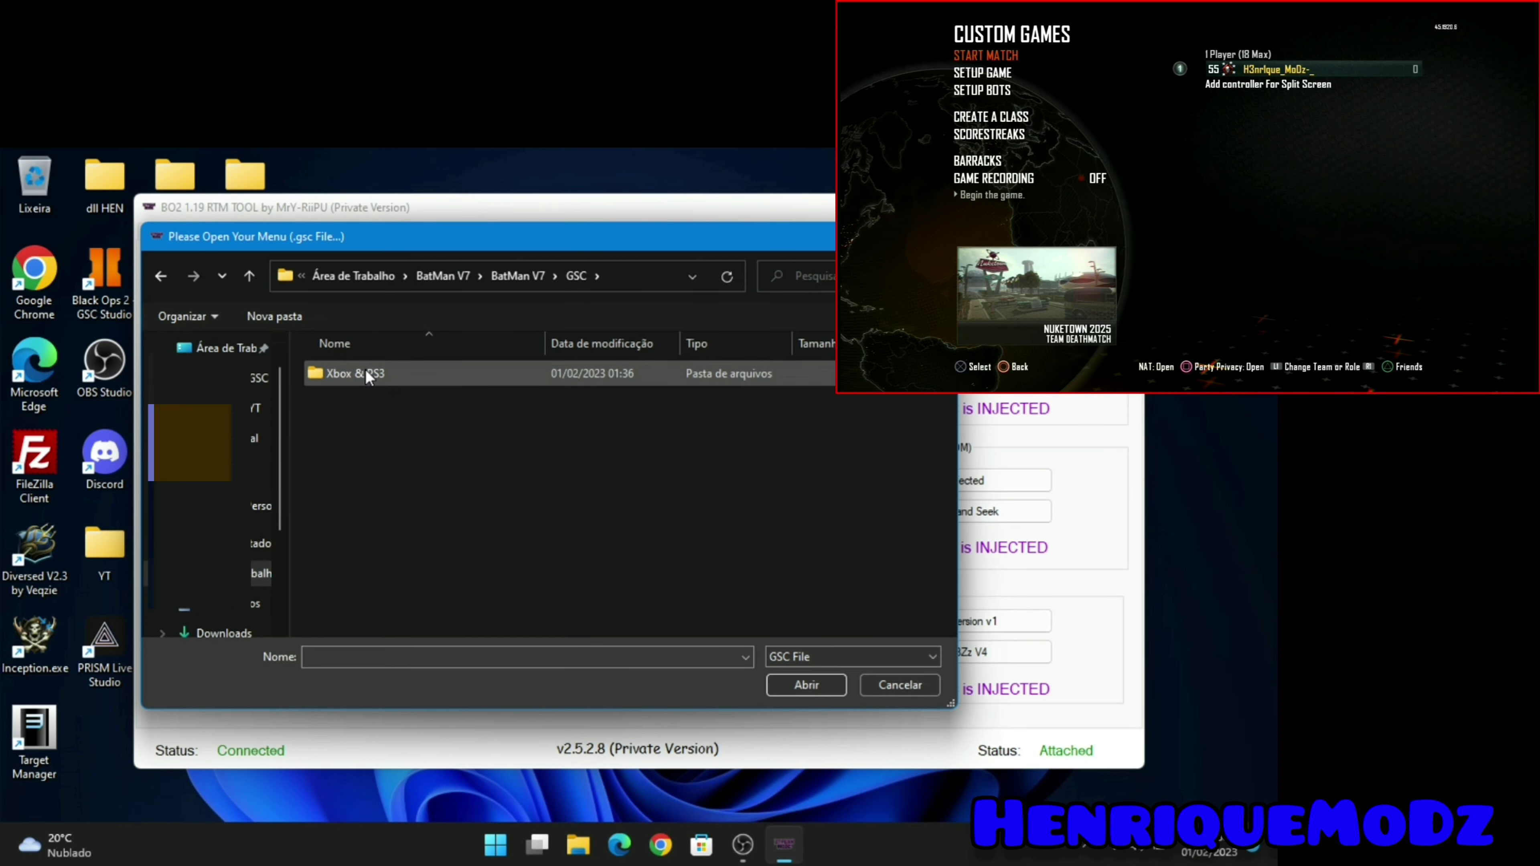
double_click(414, 372)
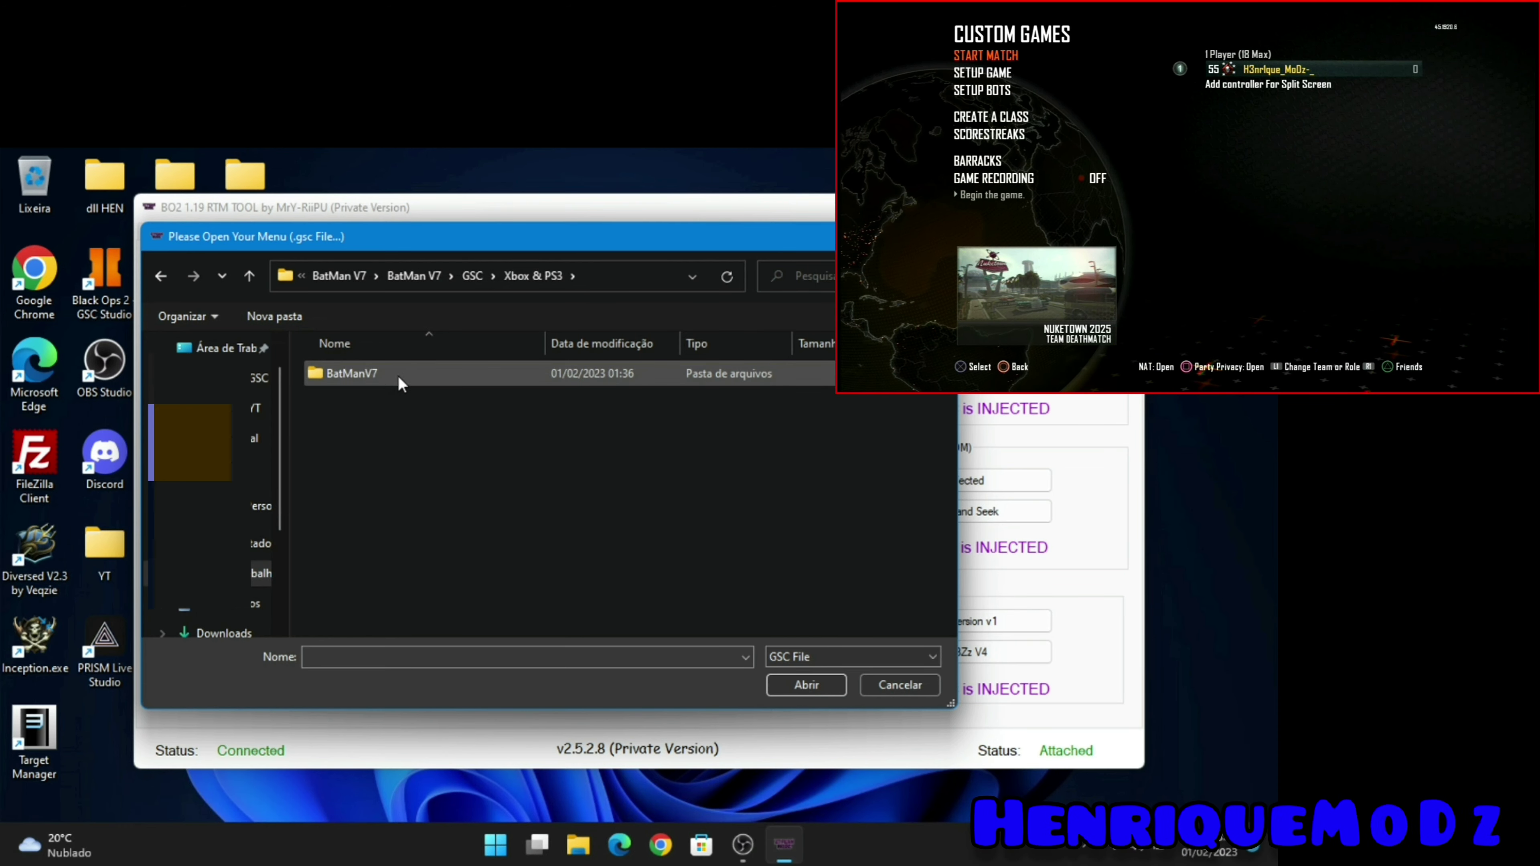
double_click(346, 375)
double_click(369, 372)
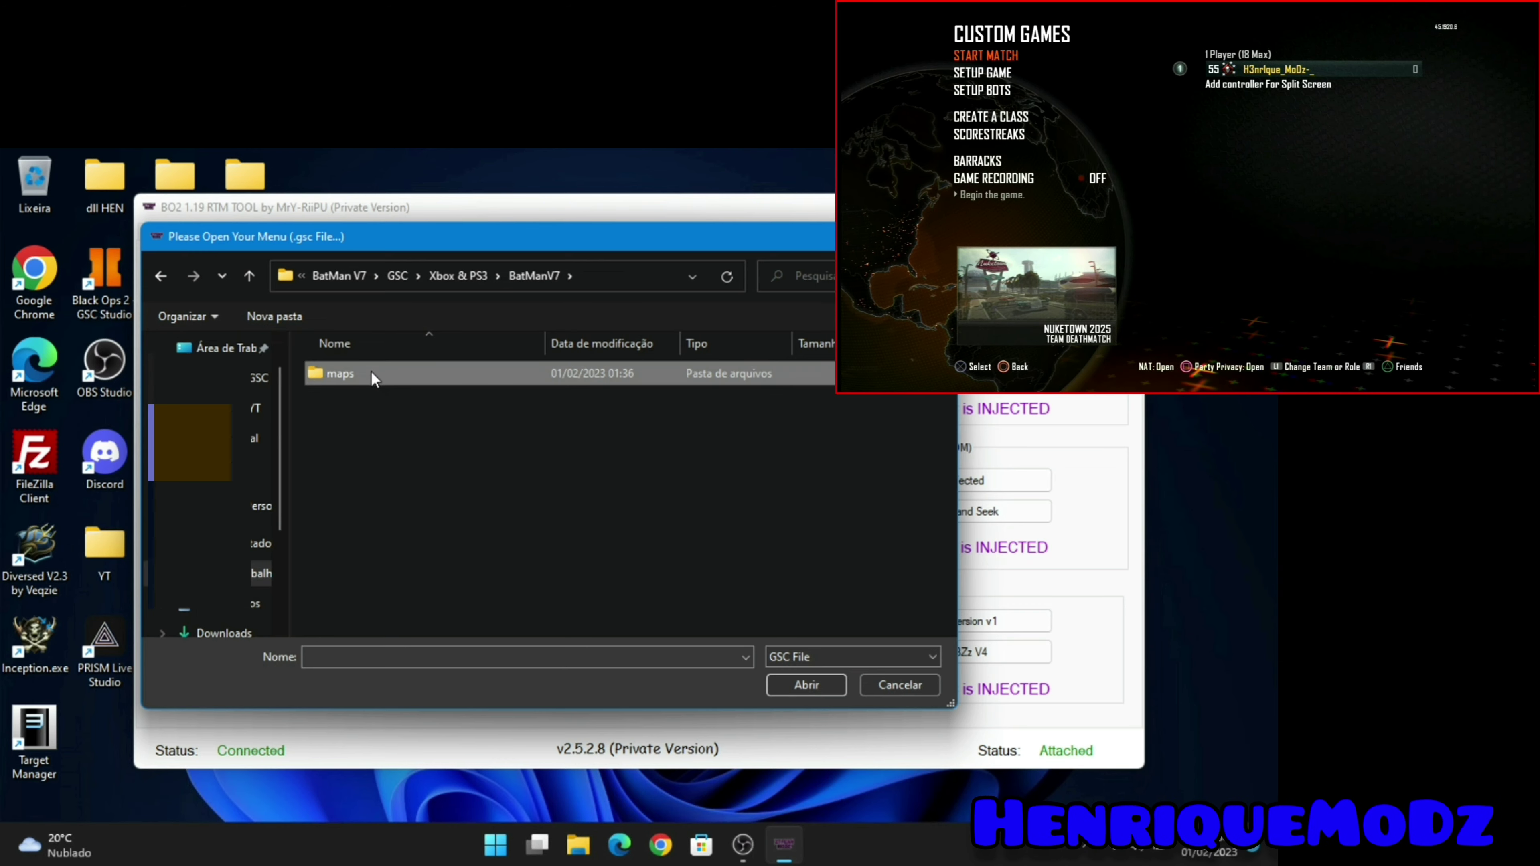
double_click(371, 372)
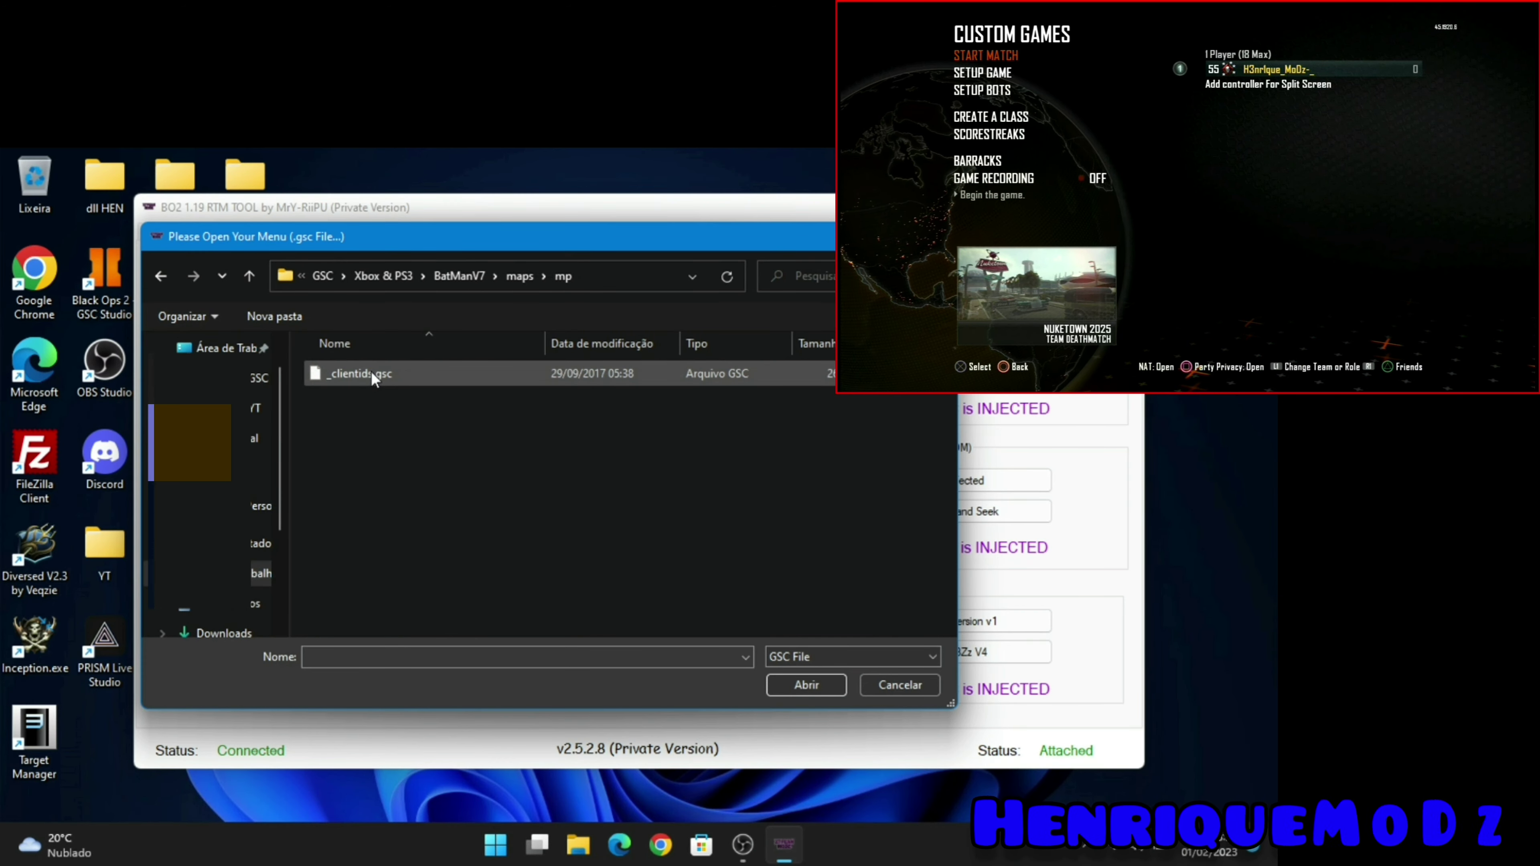
click(371, 372)
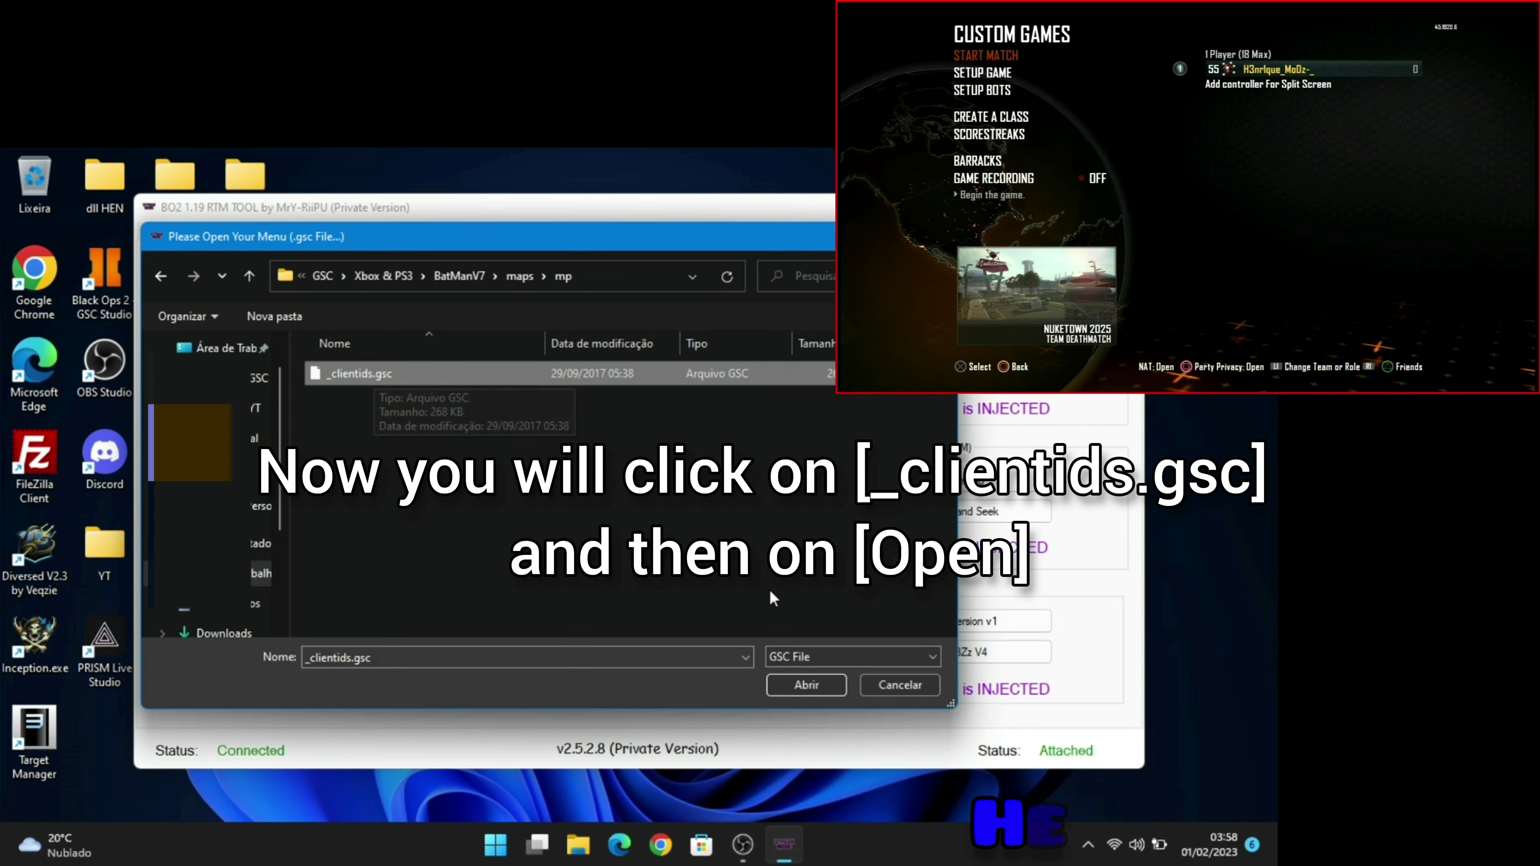
click(807, 685)
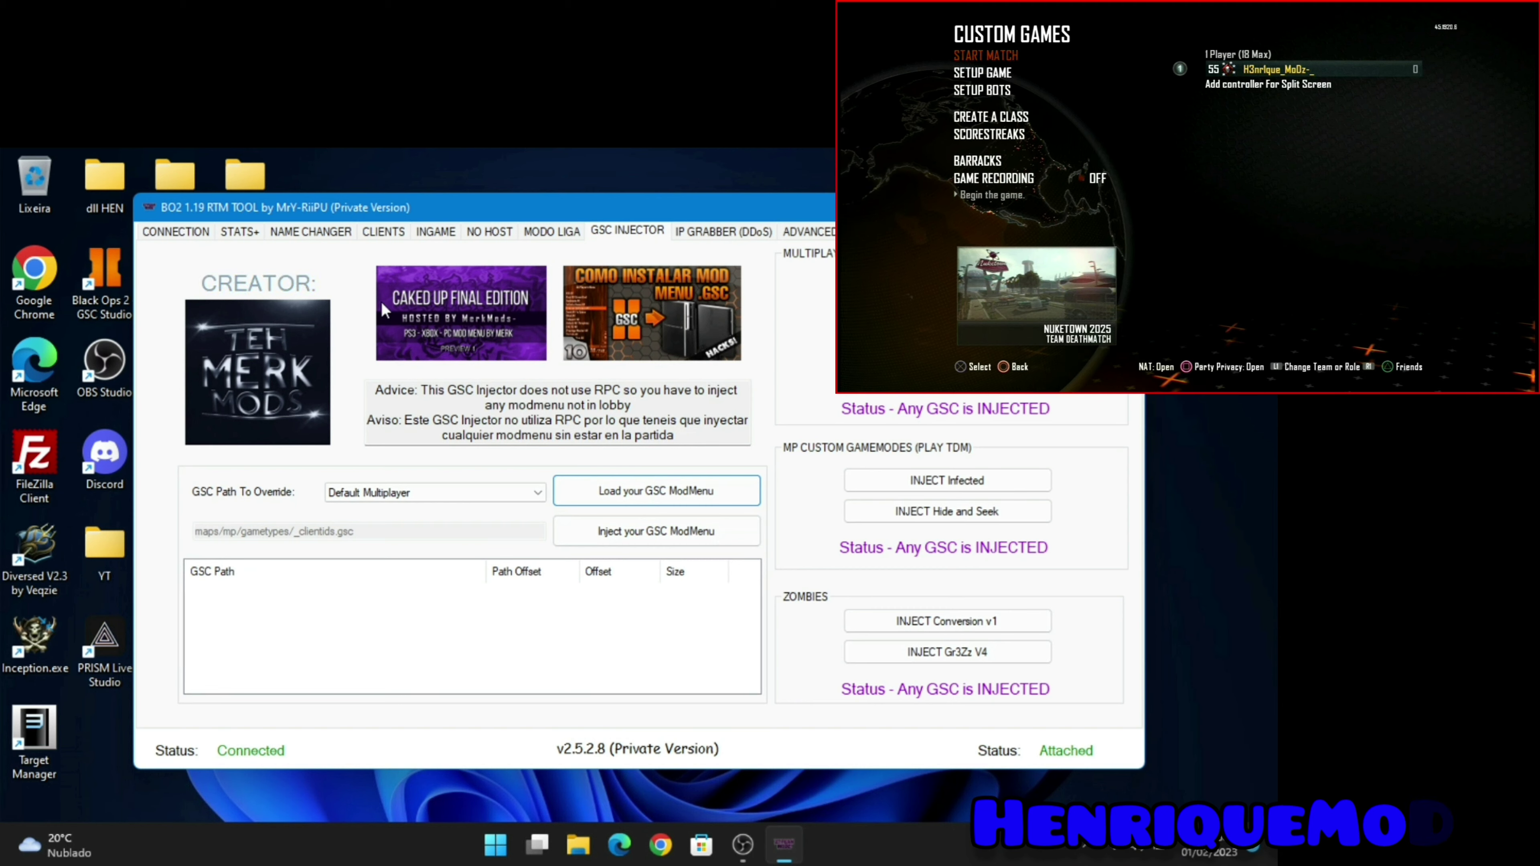
click(627, 534)
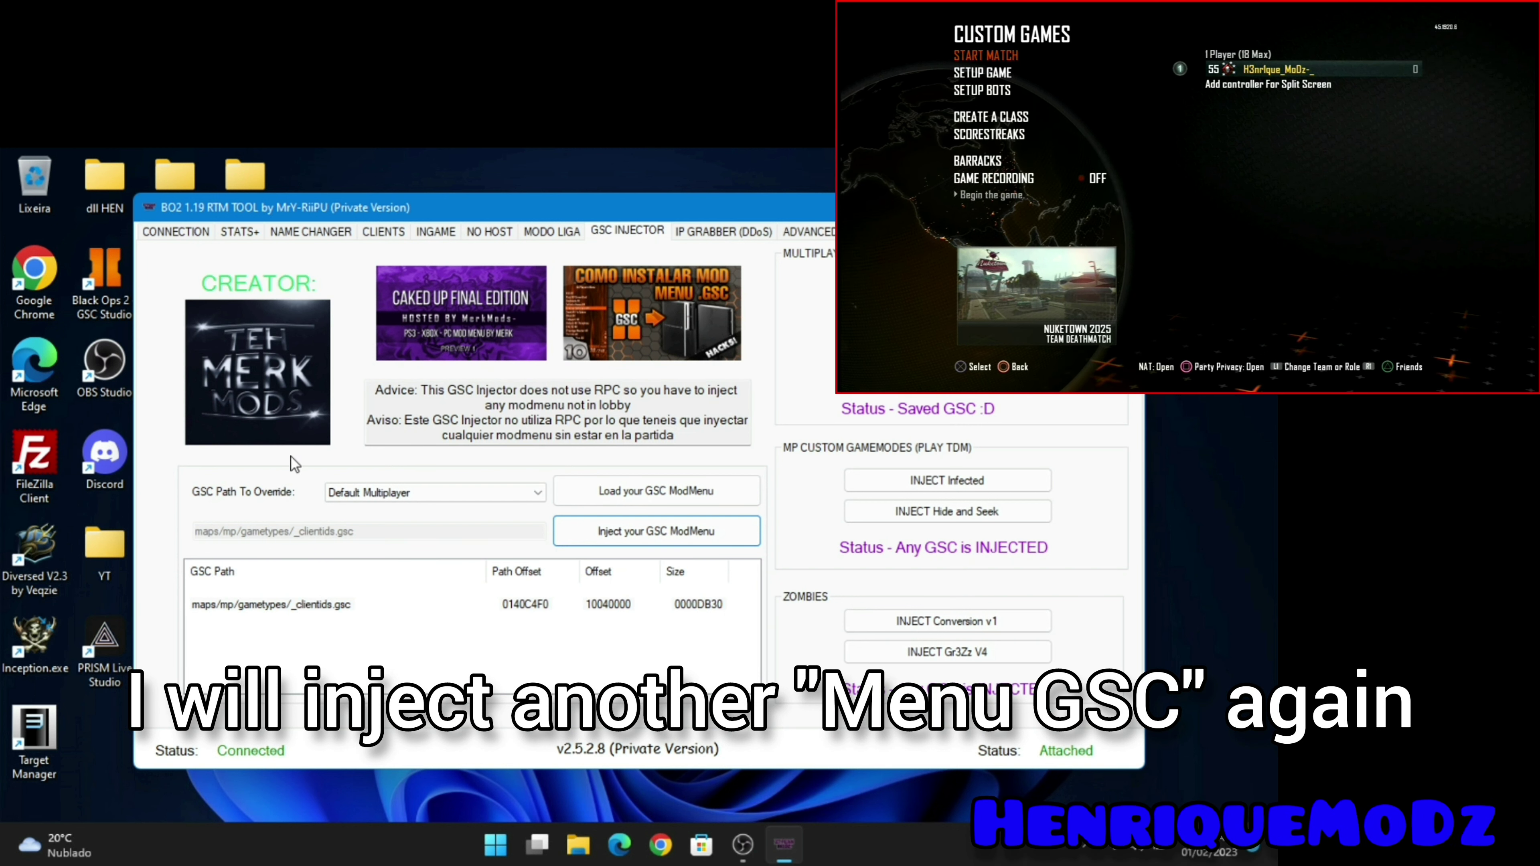
- Begin loading another GSC mod menu and go back from the BatManV7 mp folder to the desktop folder
click(618, 495)
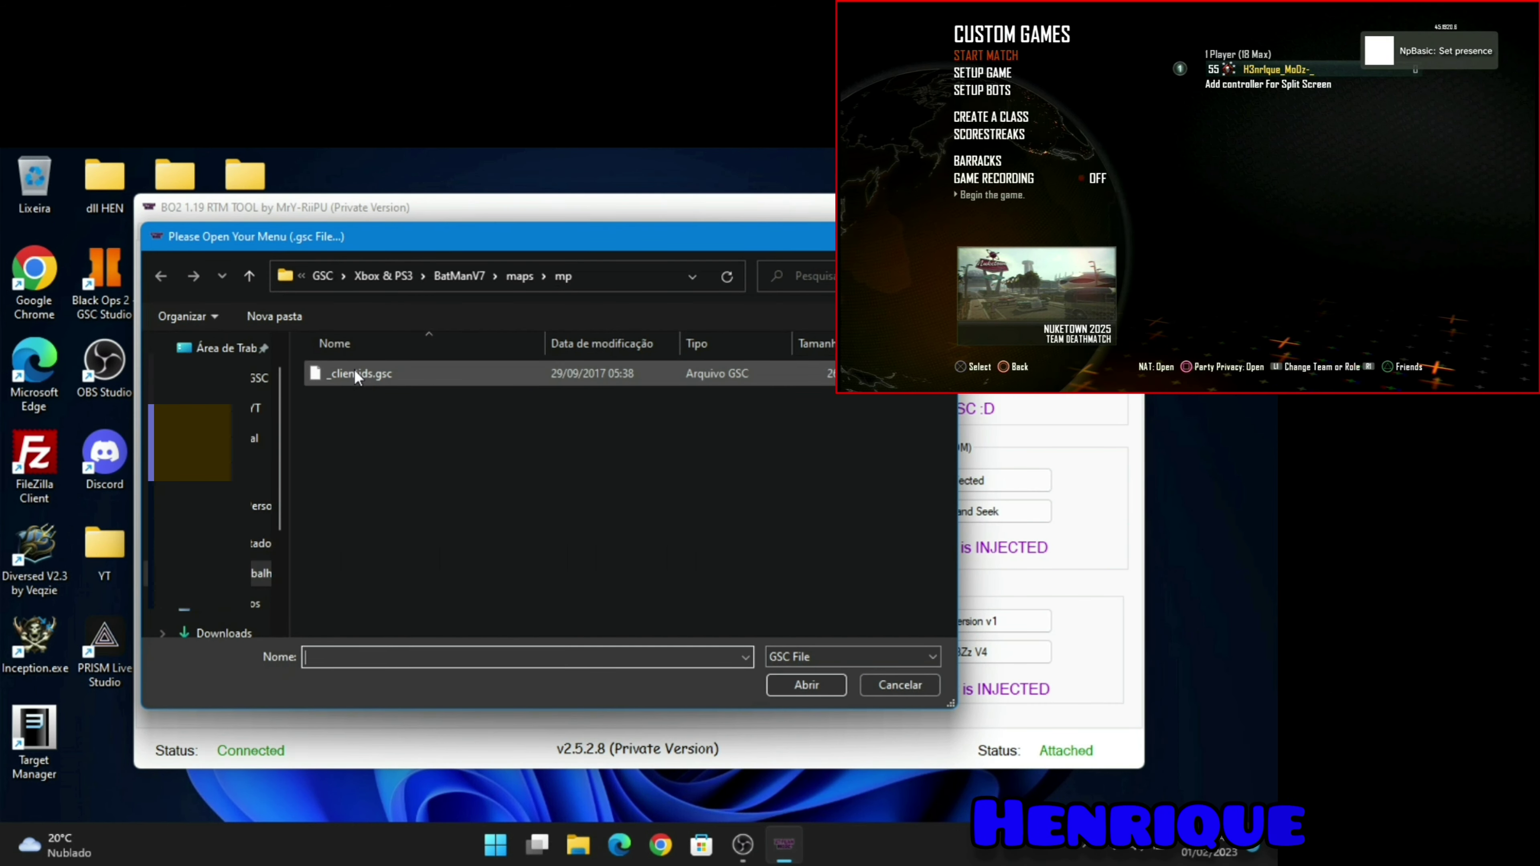
click(354, 370)
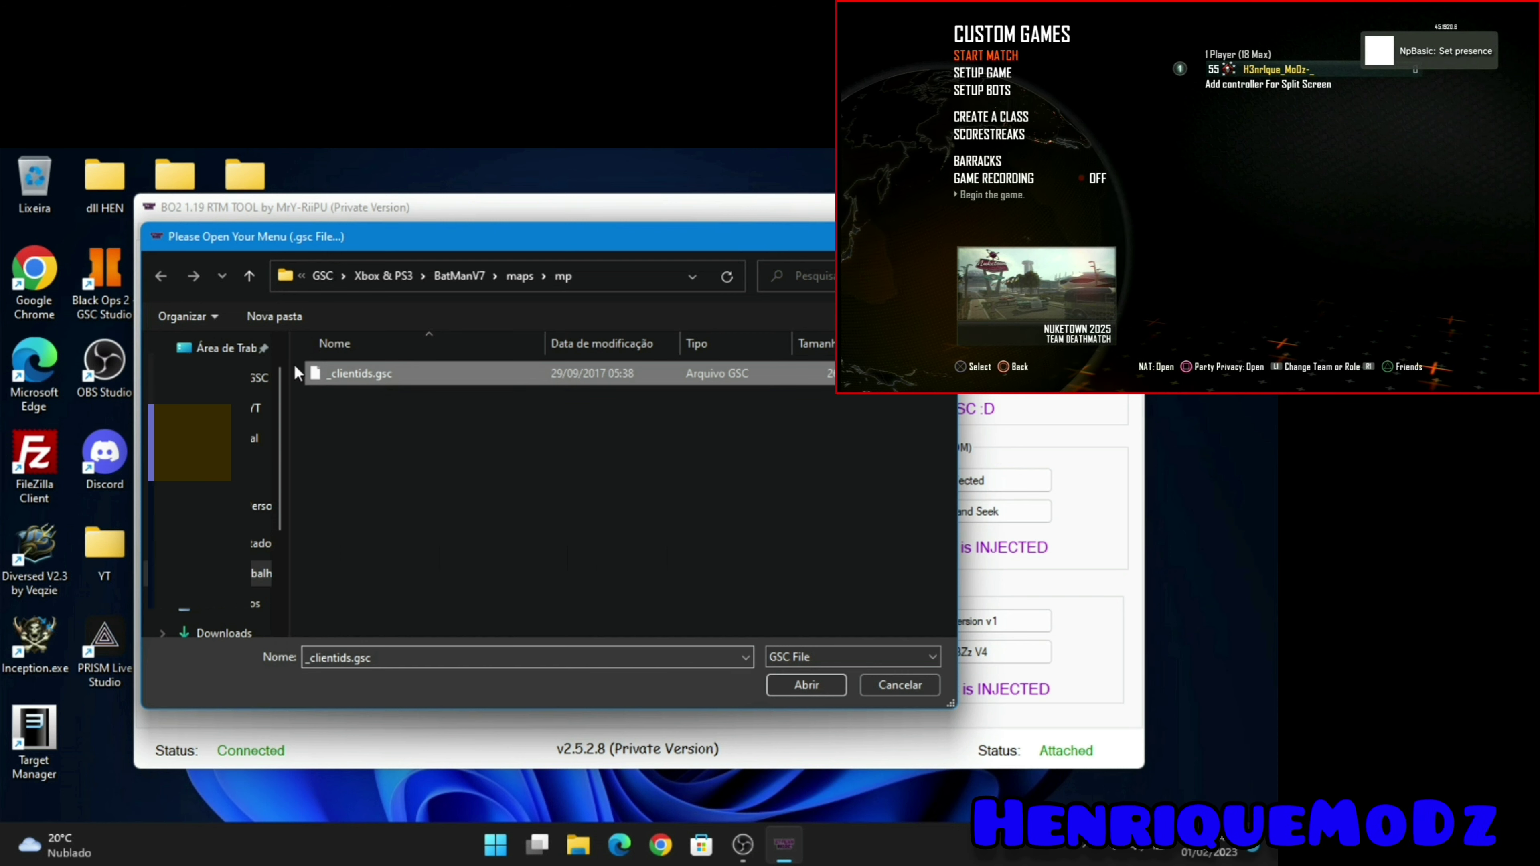
click(161, 277)
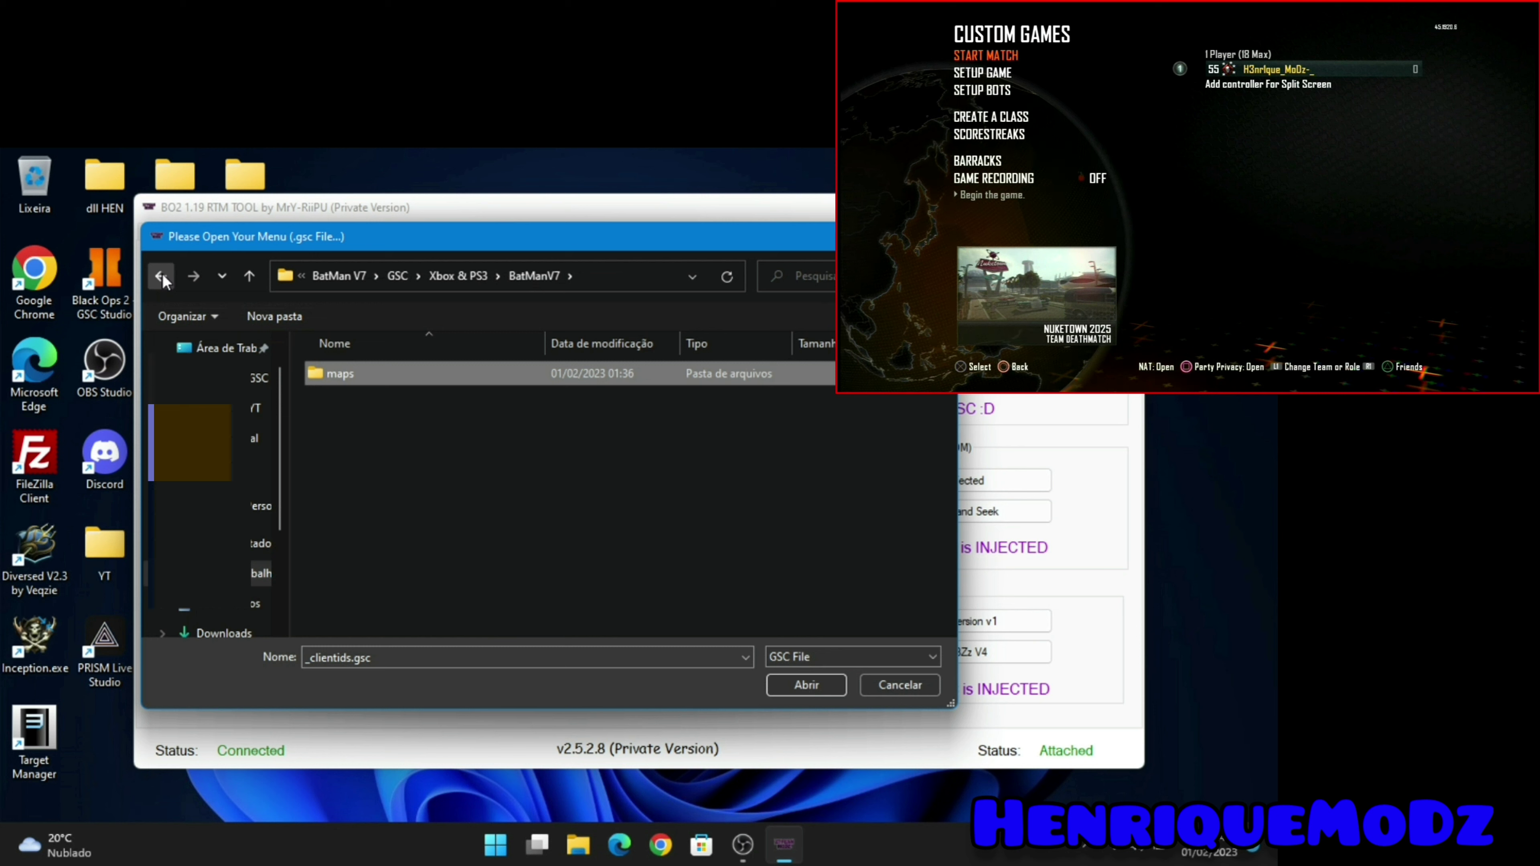
click(161, 277)
click(161, 277)
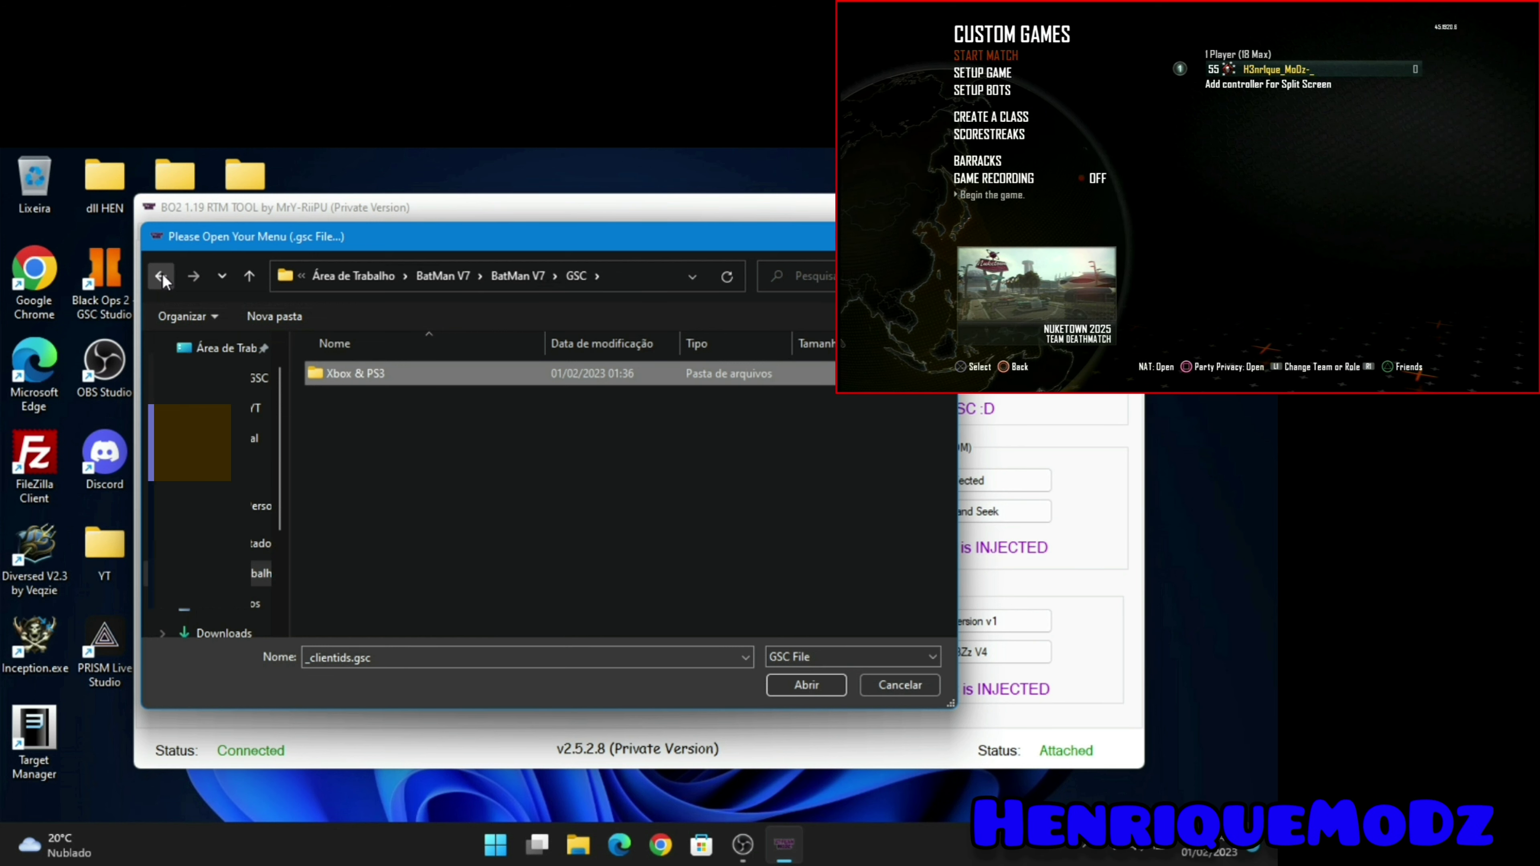
click(161, 277)
click(161, 276)
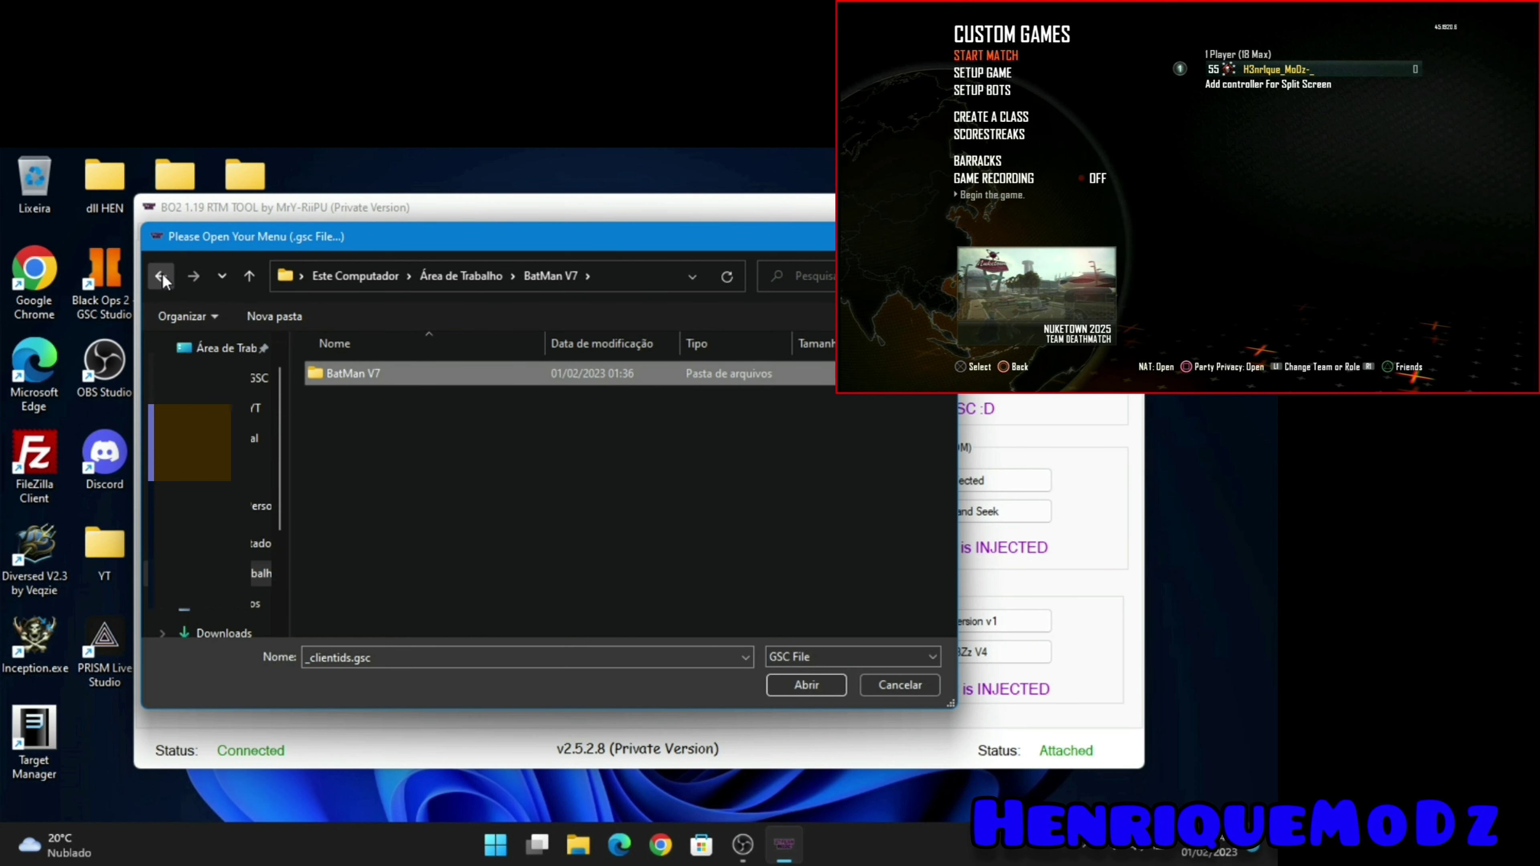
click(161, 276)
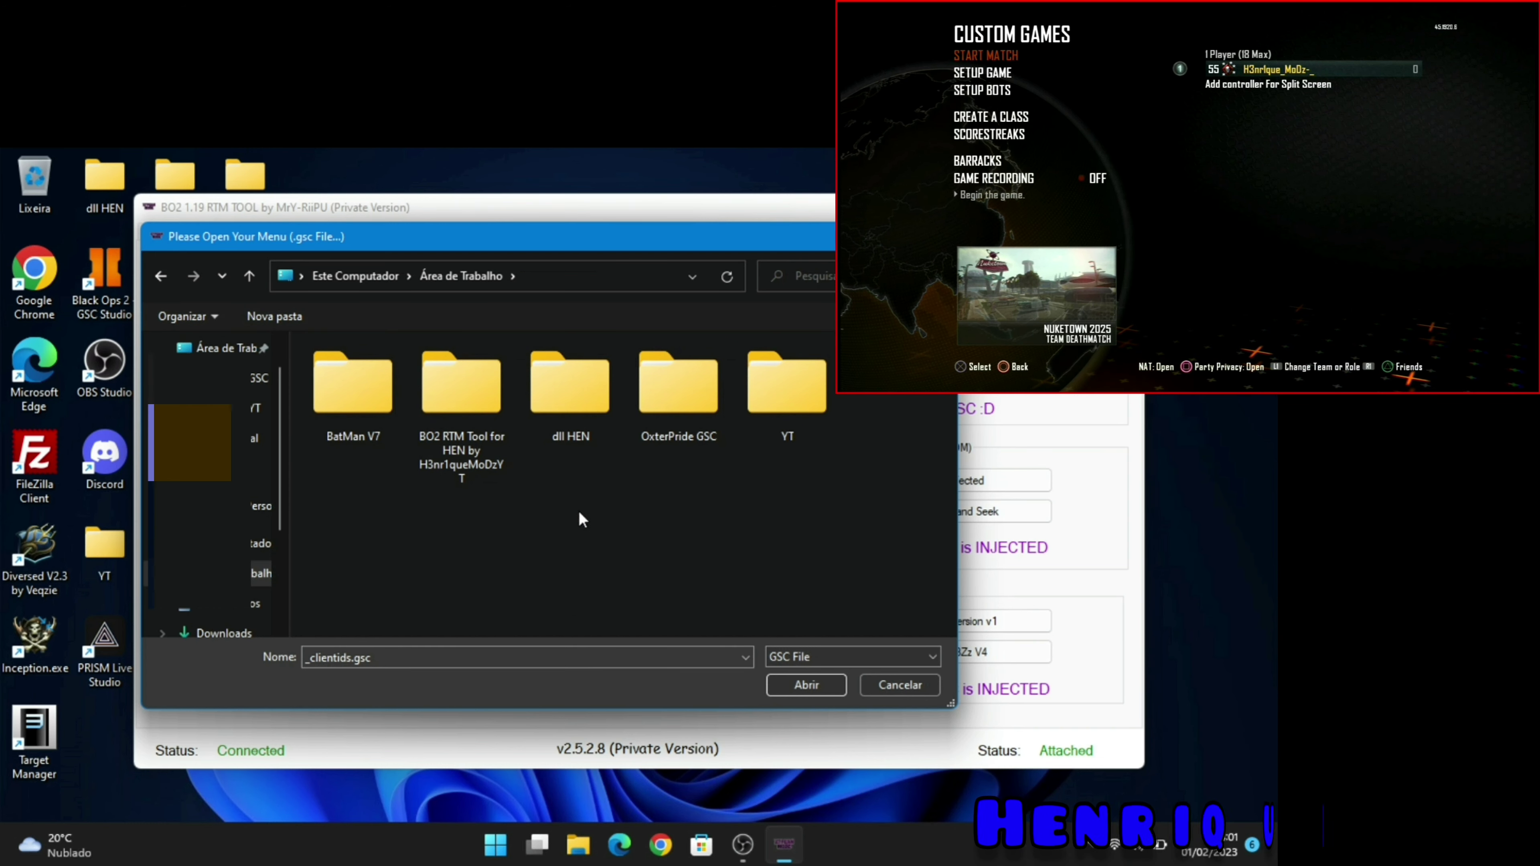
- Load _clientids.gsc from the OxterPride GSC\maps\mp folder and inject it as the GSC mod menu
click(680, 430)
double_click(678, 430)
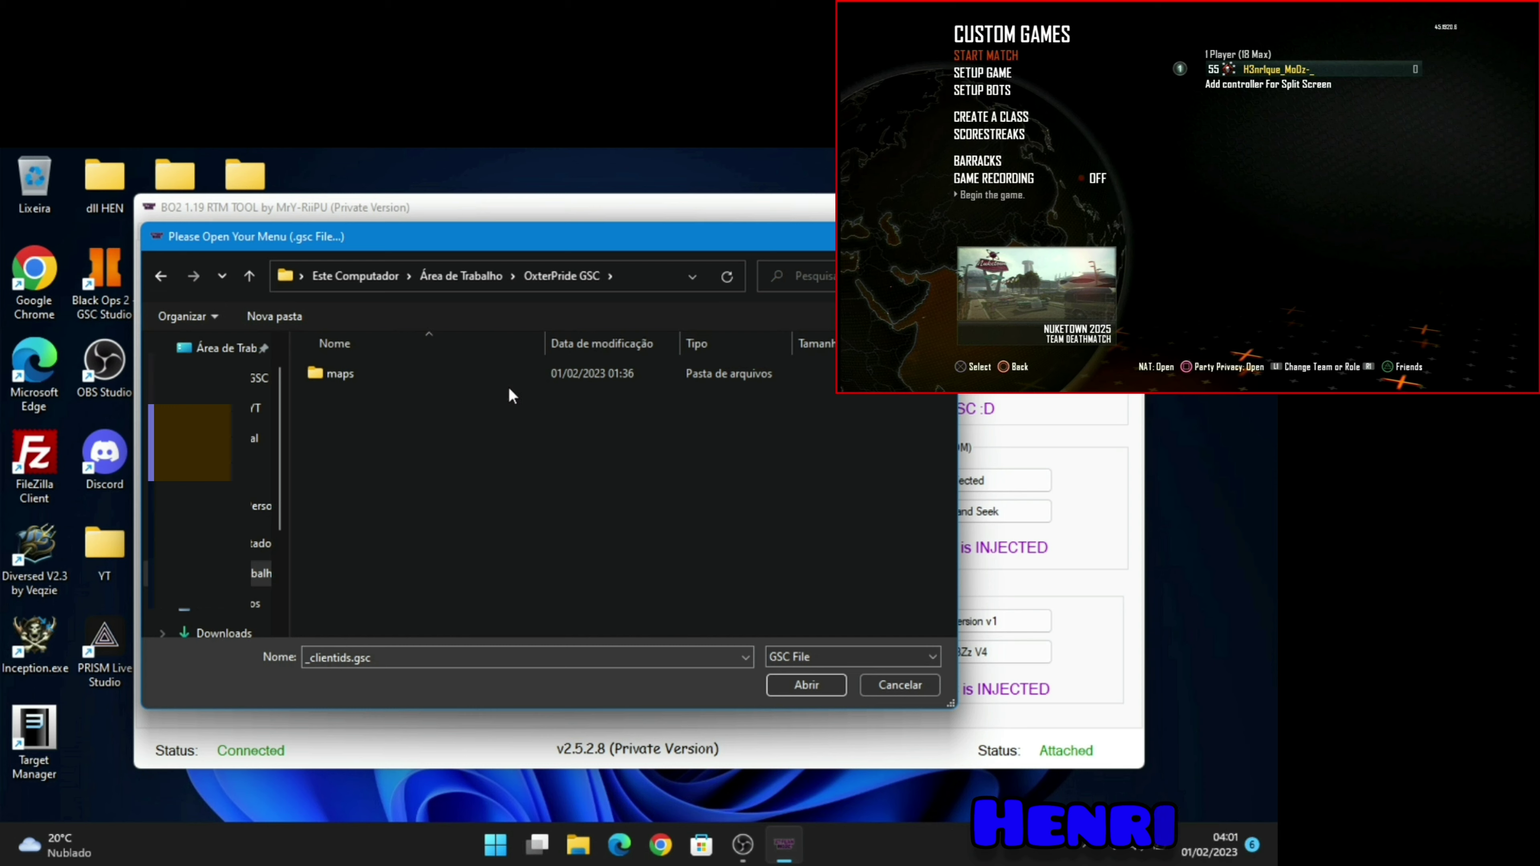
double_click(356, 377)
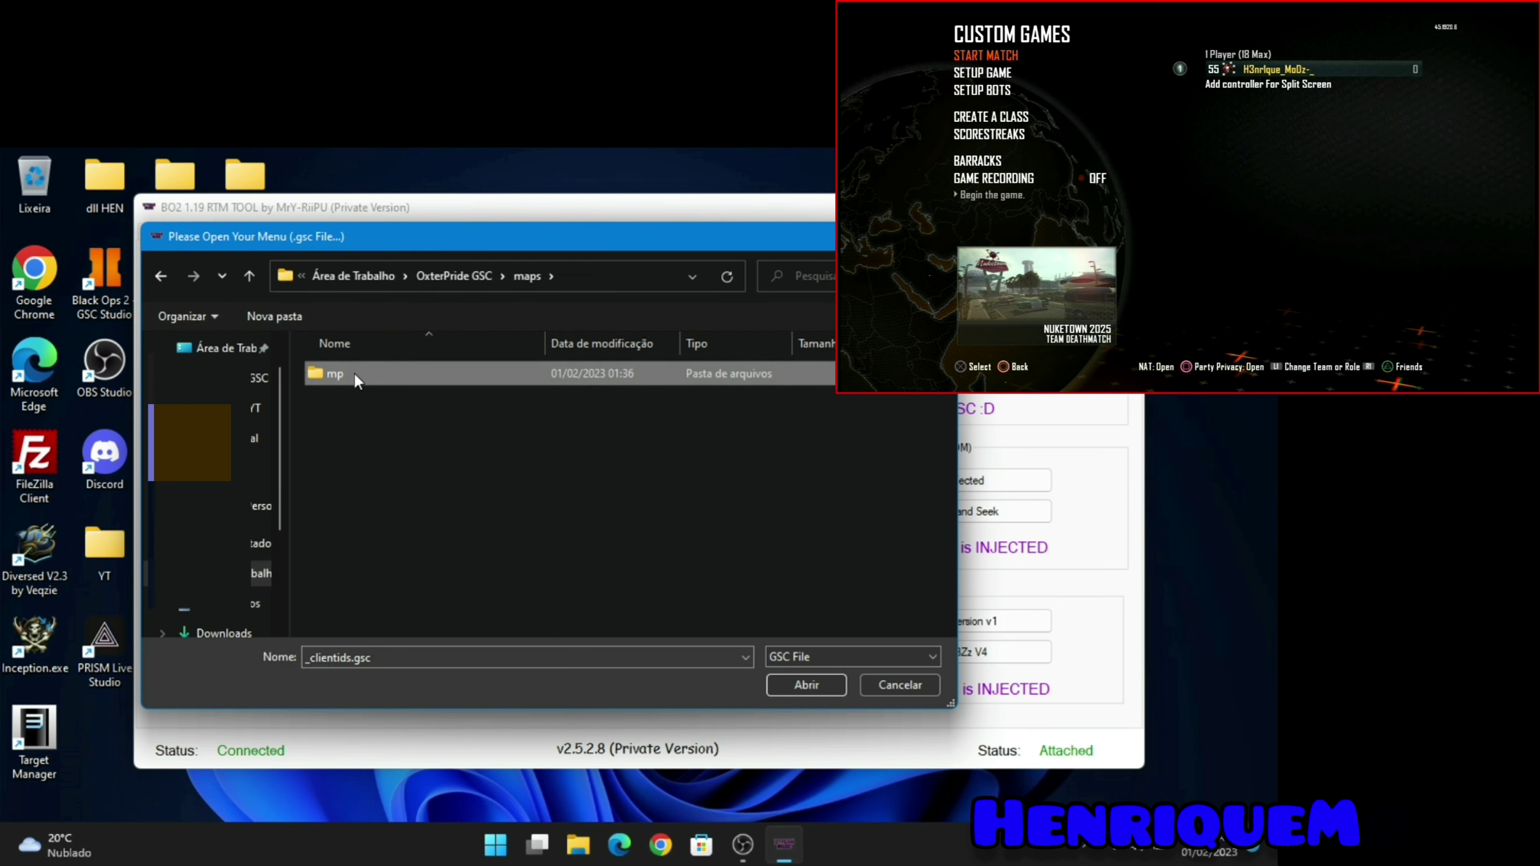
double_click(356, 378)
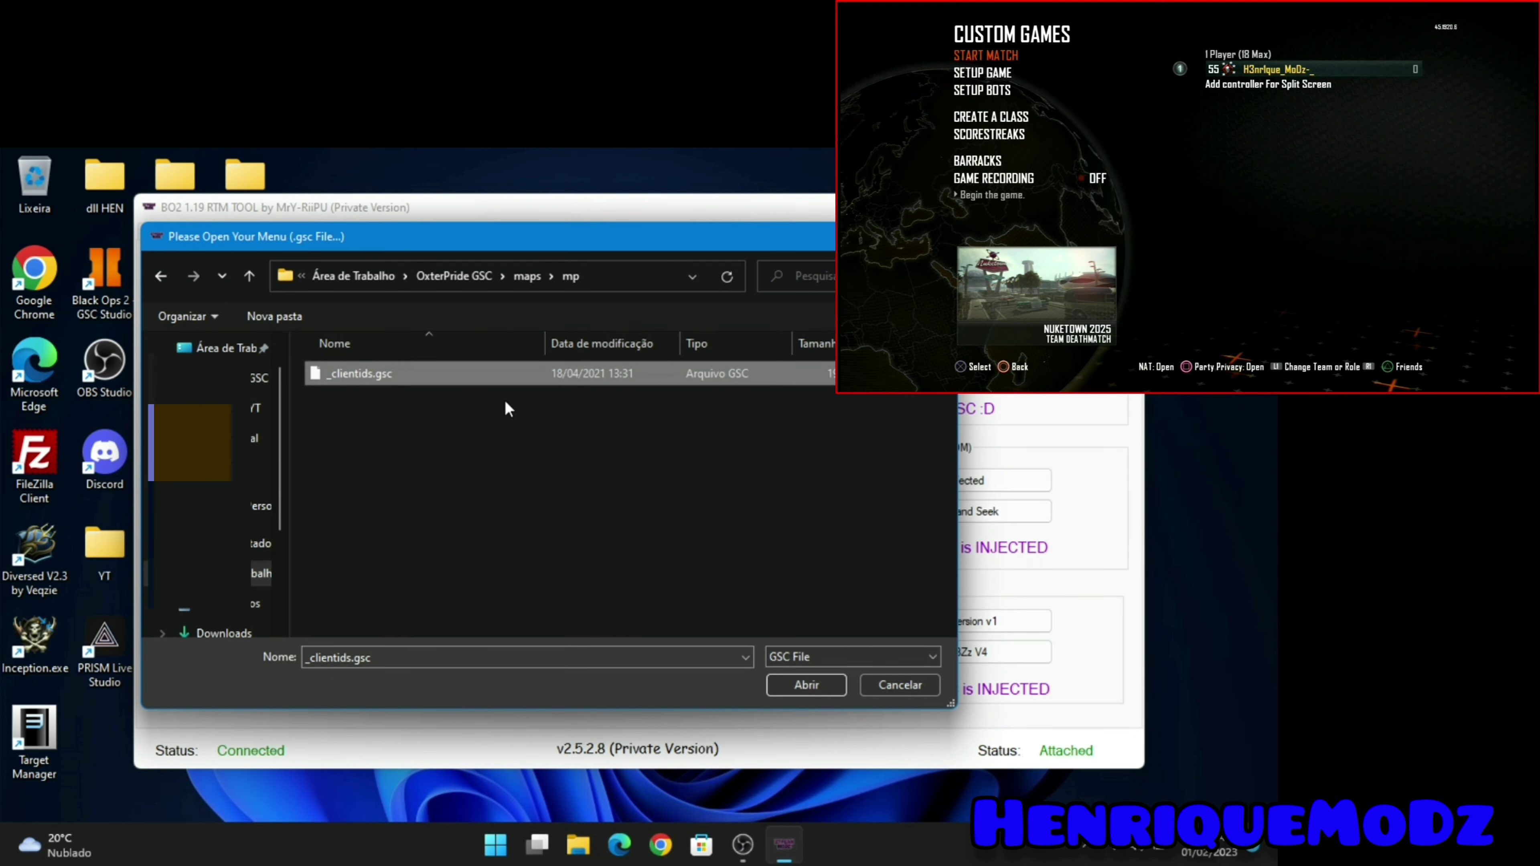
click(818, 689)
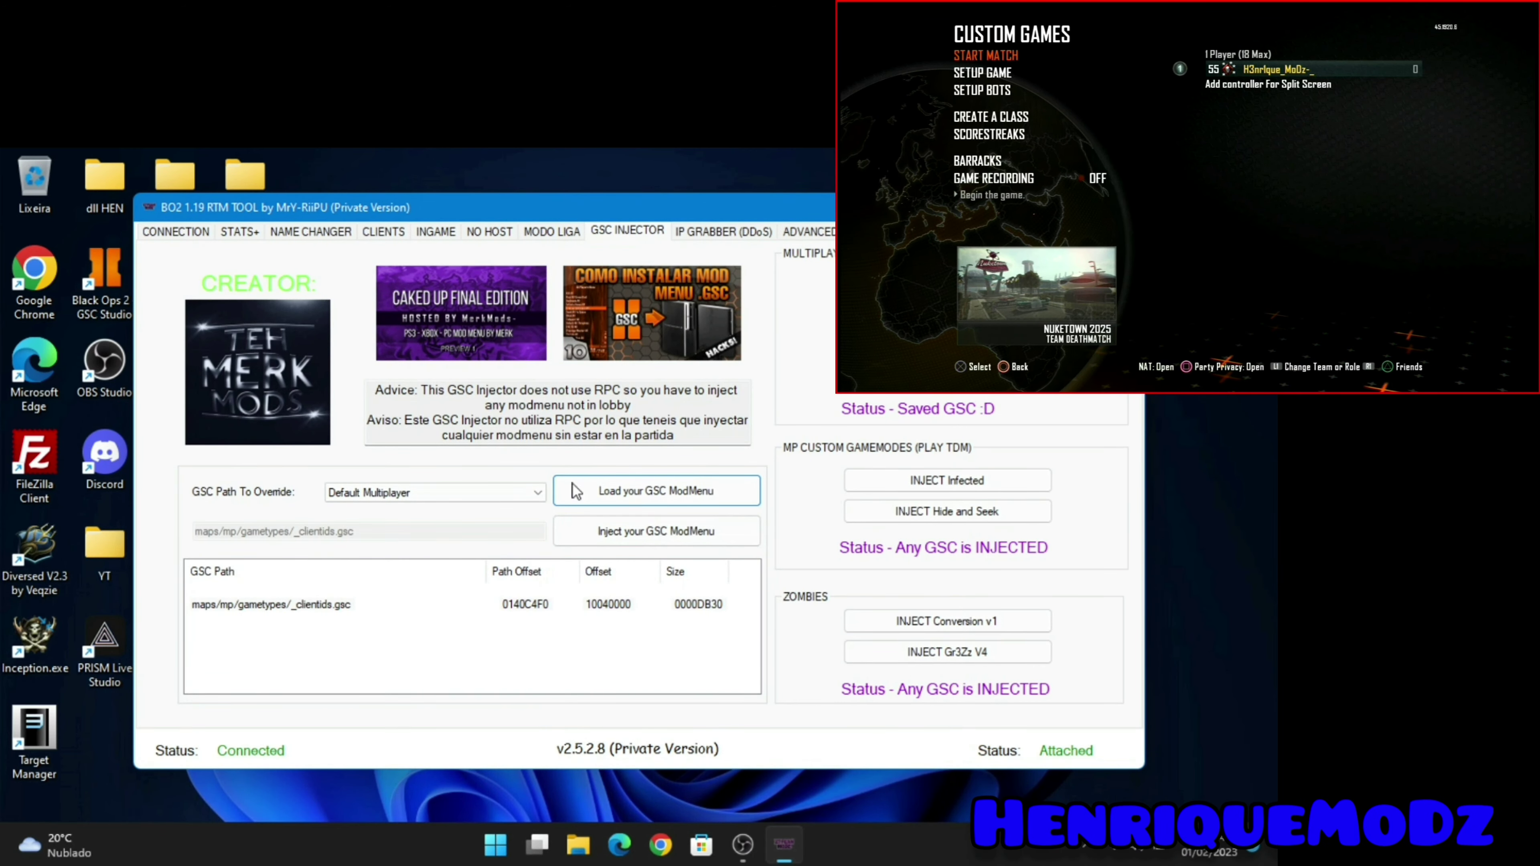
click(625, 534)
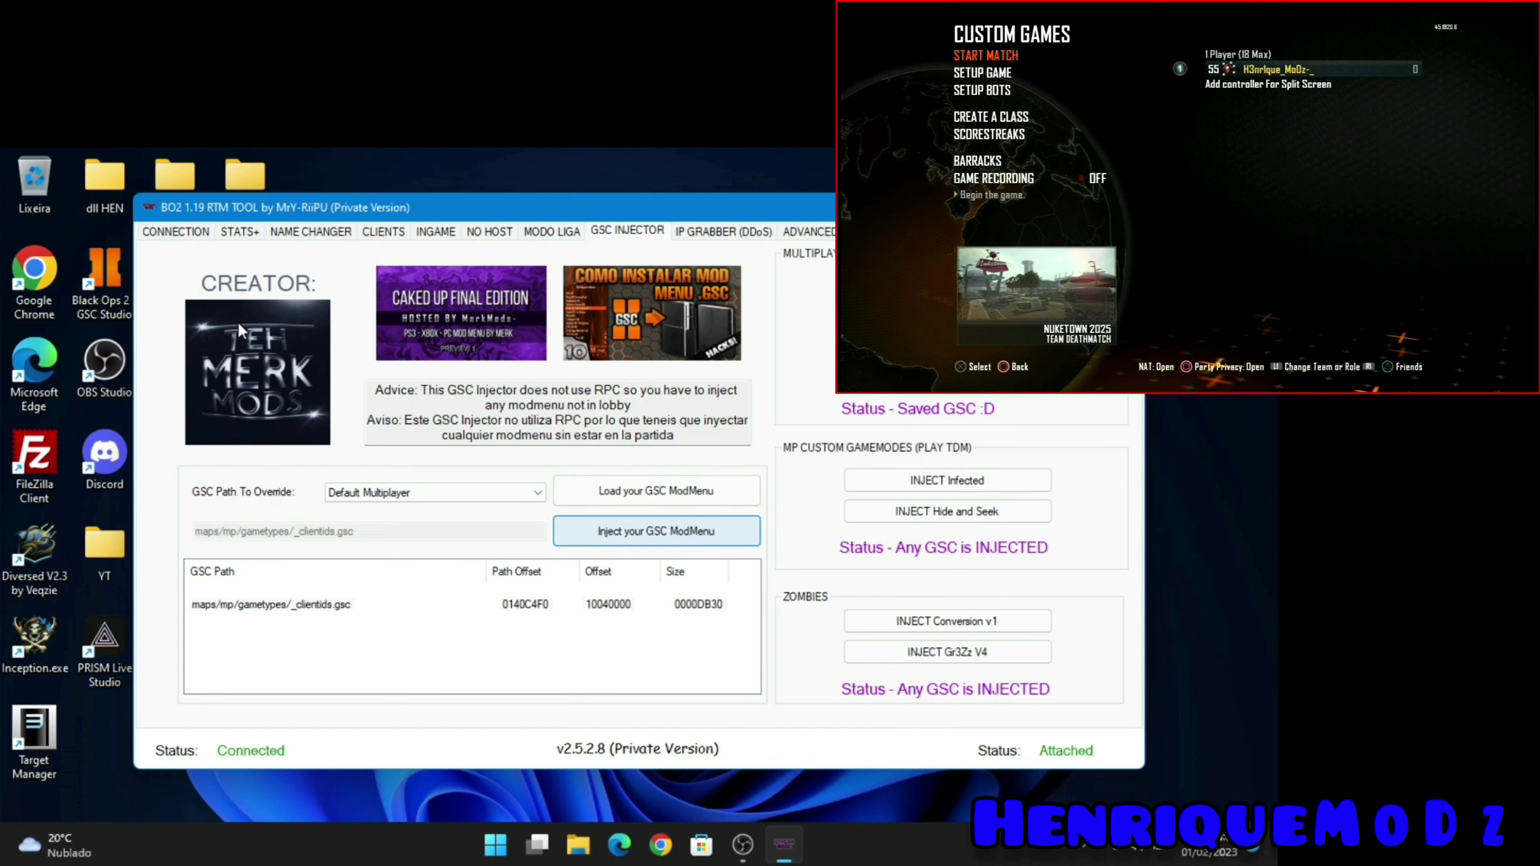